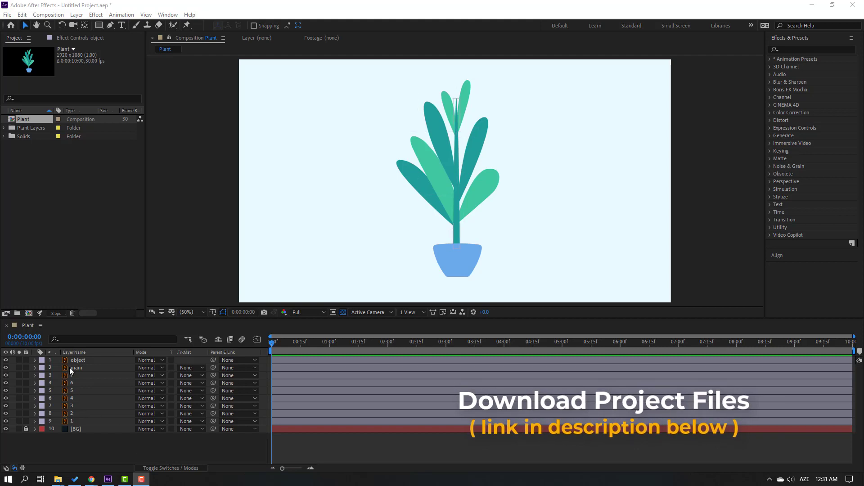
Keyframe the pot's Position from off-screen right at frame 0 to X 958.2 ten frames later
left_click(79, 362)
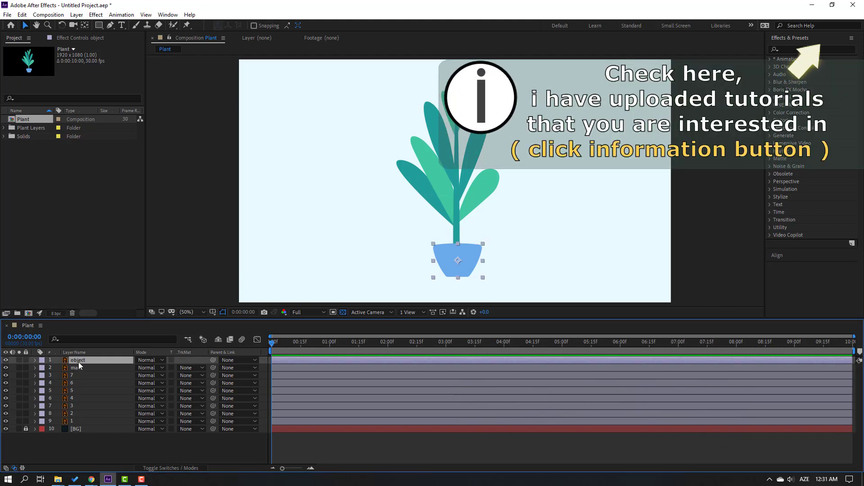
key("p")
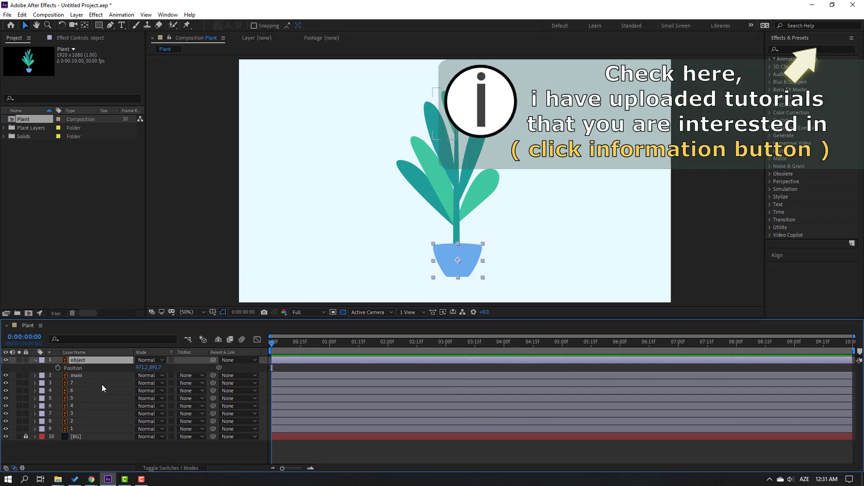
left_click(58, 368)
left_click_drag(142, 368, 626, 359)
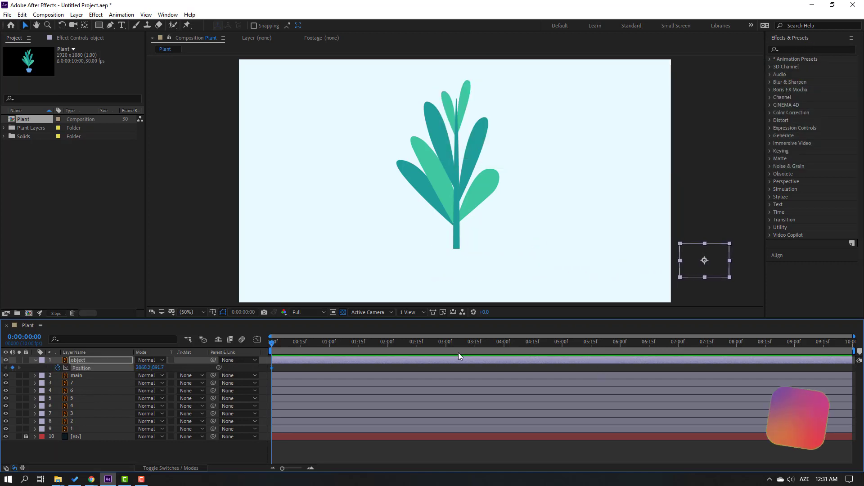
left_click(31, 340)
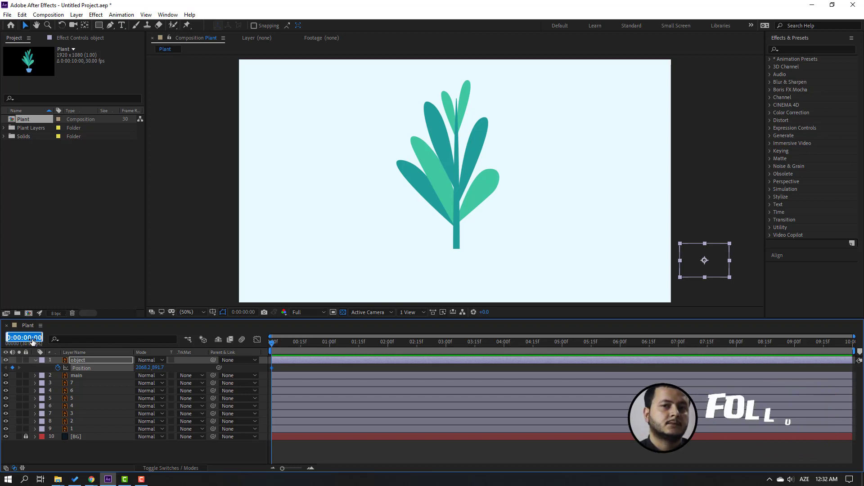
type("+")
type("10")
key("Return")
left_click(143, 368)
type("958.2")
key("Return")
left_click_drag(93, 368, 94, 368)
Apply Easy Ease to both Position keyframes, move the end keyframe later, and preview the slide
left_click(301, 367)
left_click(272, 367)
right_click(270, 372)
mouse_move(297, 364)
left_click(396, 391)
left_click_drag(291, 369, 311, 368)
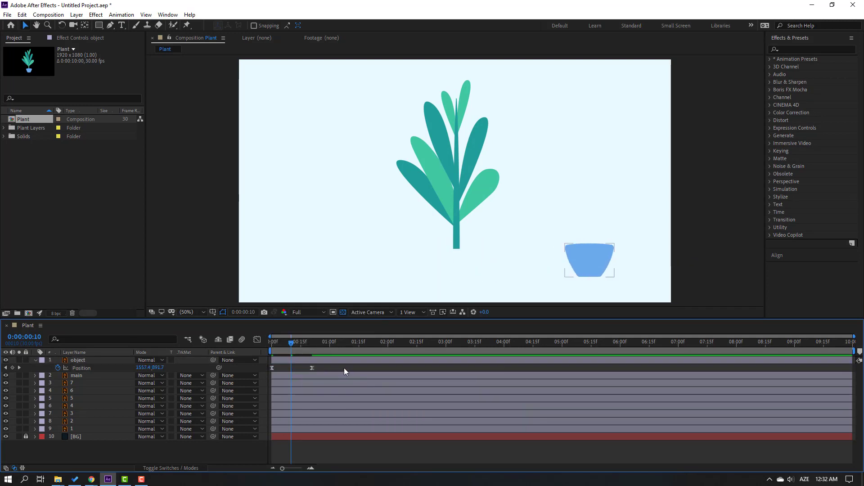
key("space")
key("Home")
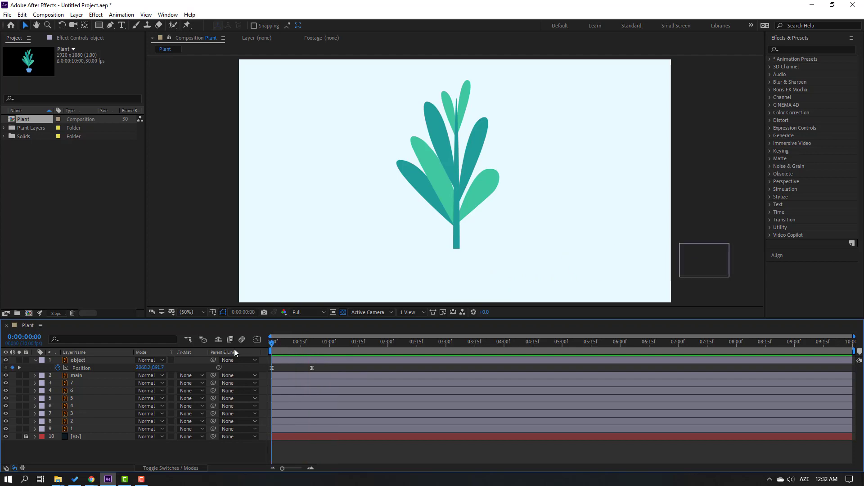
left_click_drag(324, 371, 253, 371)
Lengthen the ease influence on both Position keyframes in the speed graph and preview
left_click(257, 340)
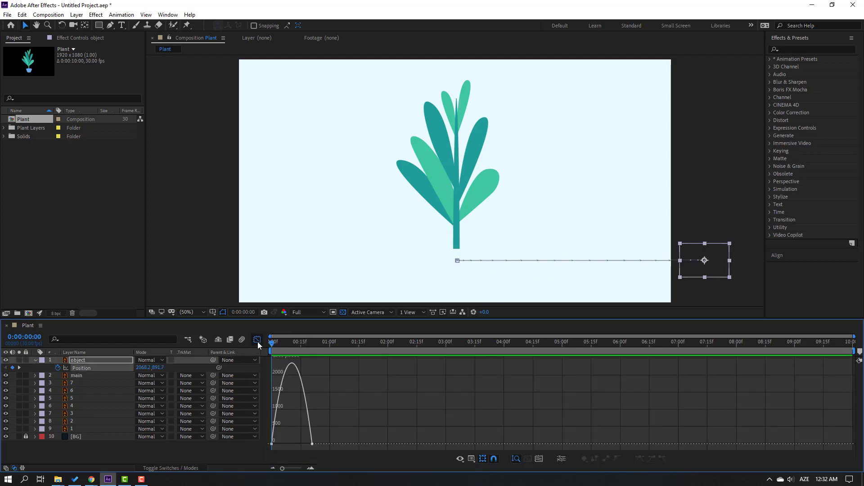
scroll(346, 415, "up", 5)
left_click_drag(474, 424, 366, 444)
key("space")
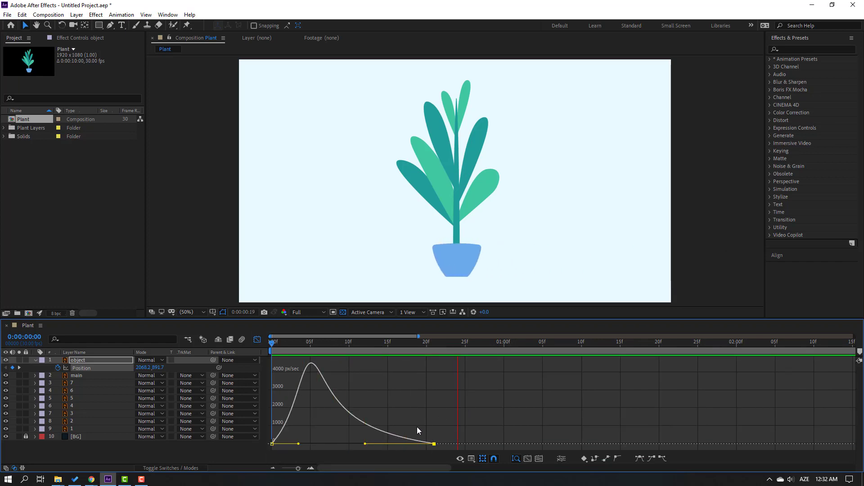
left_click_drag(299, 444, 308, 444)
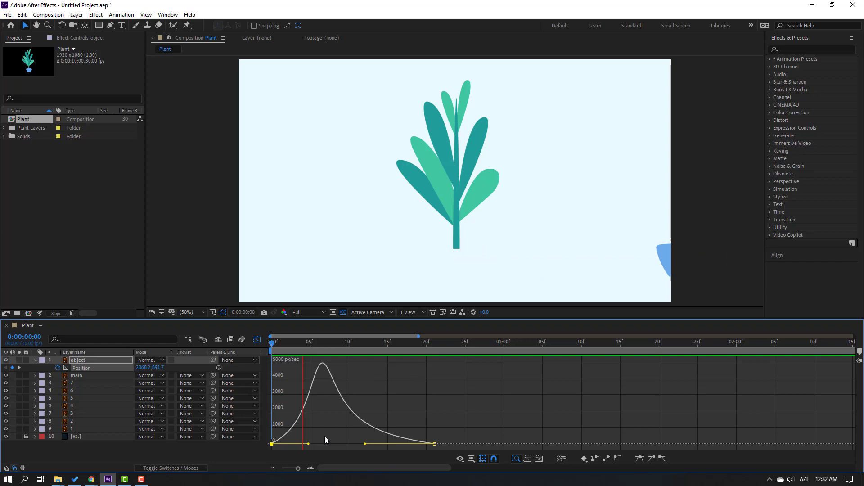
left_click_drag(365, 444, 375, 444)
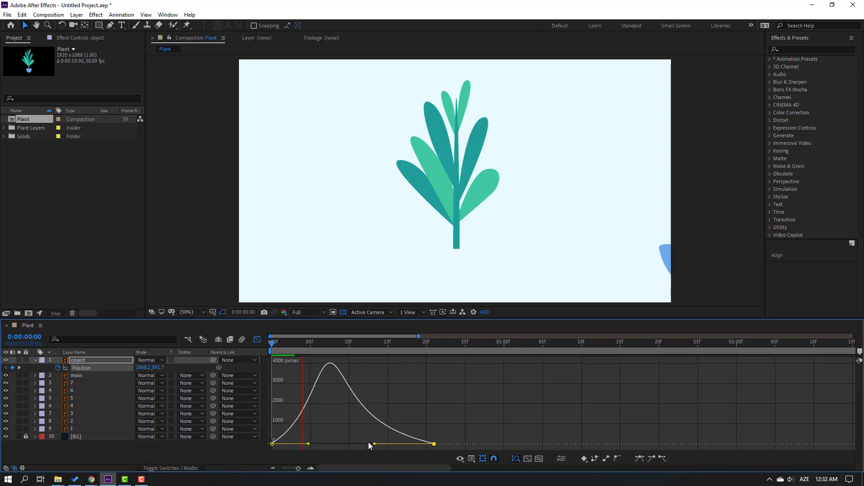
key("space")
left_click(257, 339)
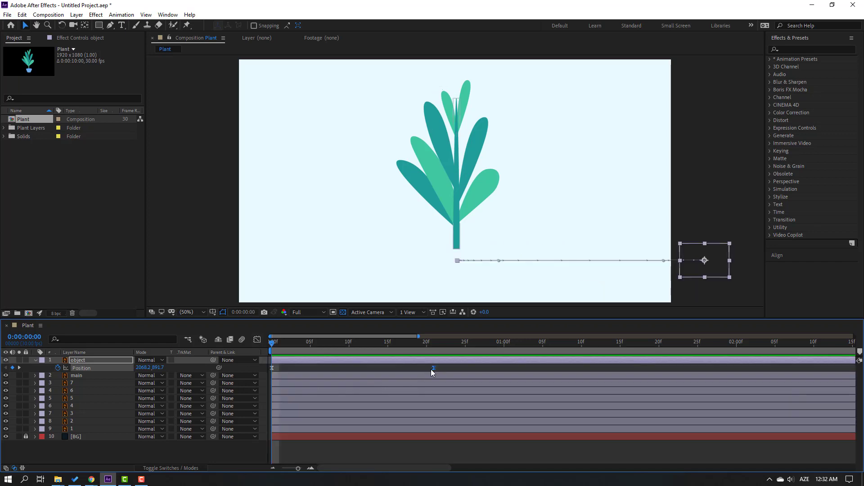
Move the end Position keyframe to about one second and shorten both ease influences
left_click_drag(434, 369, 519, 369)
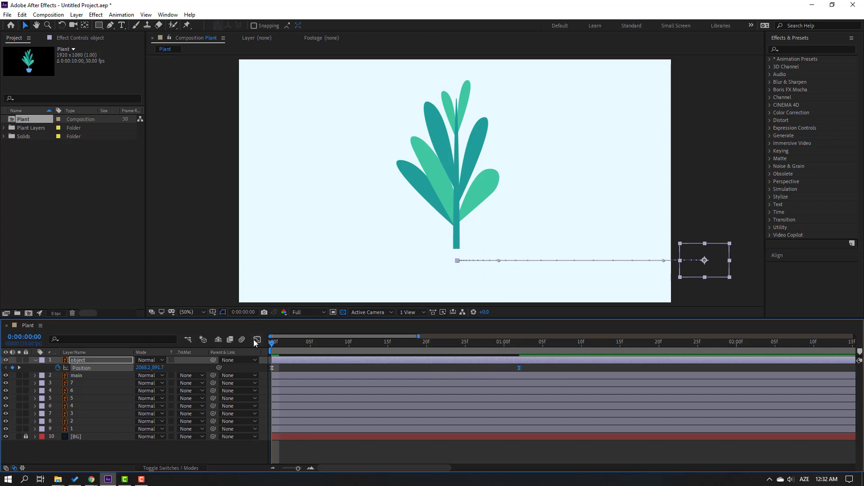
left_click(256, 341)
key("space")
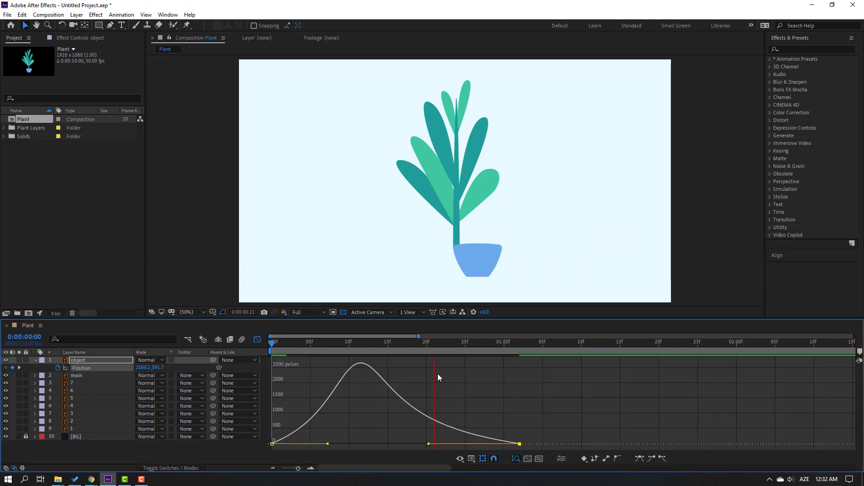
key("space")
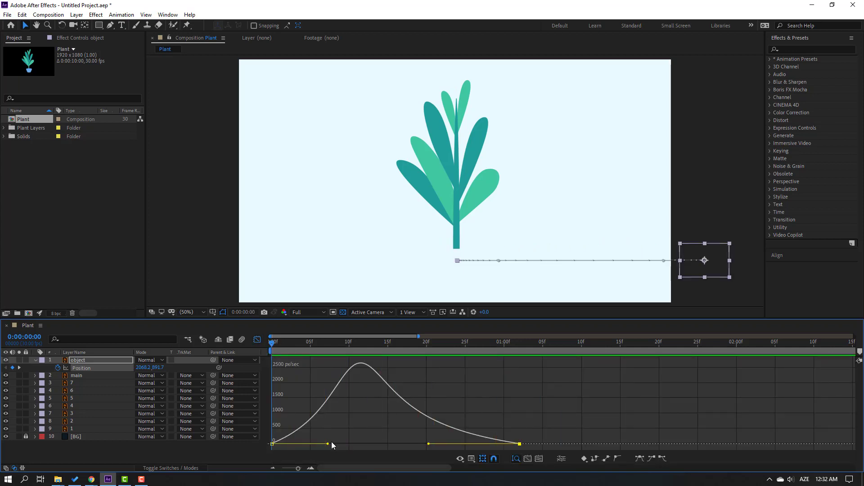
mouse_move(327, 445)
left_mouse_down()
mouse_move(308, 445)
mouse_move(340, 444)
left_mouse_up()
key("space")
key("space")
key("space")
key("space")
left_click_drag(428, 445, 413, 444)
key("space")
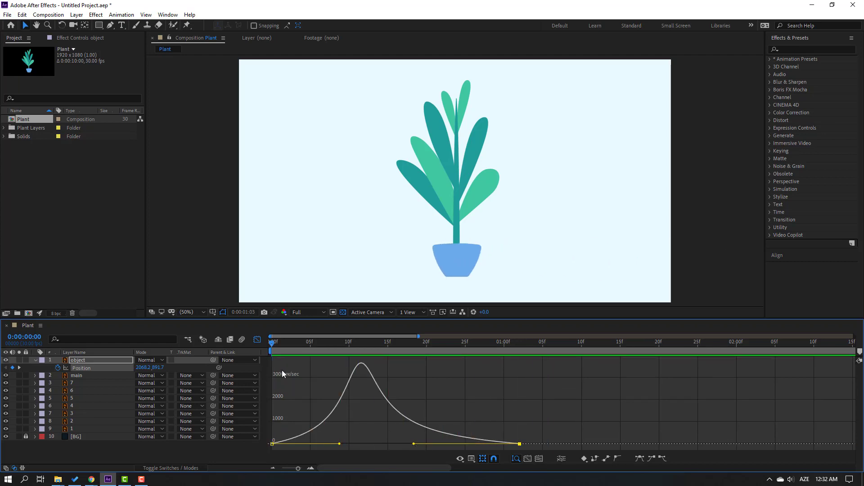
left_click(257, 339)
left_click_drag(295, 351, 516, 353)
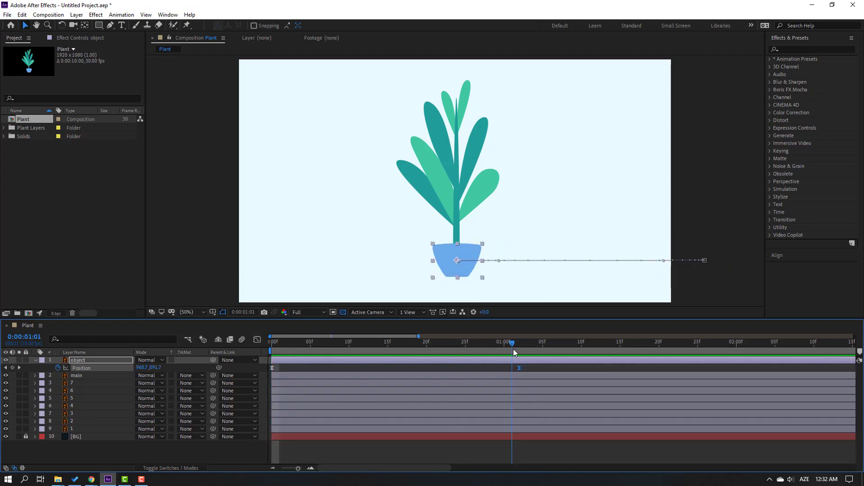
Solo the main stem layer and turn off the transparency grid for a black background
left_click(77, 376)
left_click(19, 375)
left_click(19, 376)
left_click(19, 376)
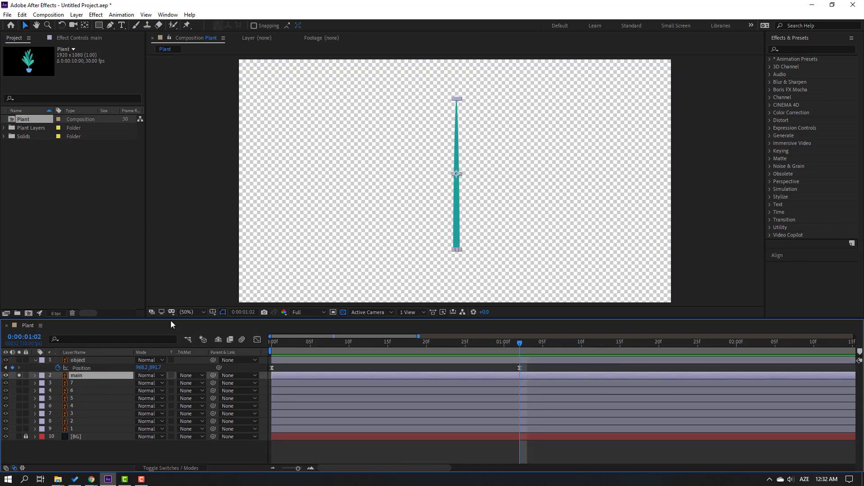
left_click(343, 313)
Draw a Pen mask path along the stem, starting at its tip
left_click(110, 27)
key("period")
left_click_drag(476, 284, 470, 218)
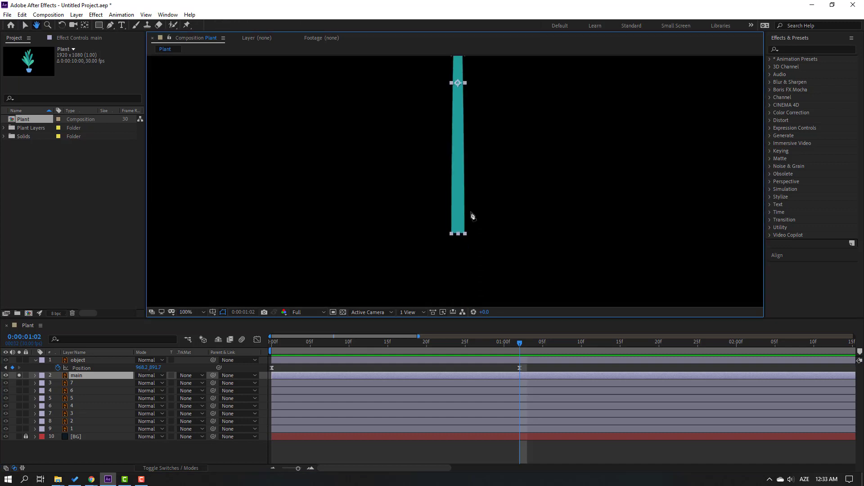
key("ctrl+shift+a")
left_click_drag(504, 162, 482, 259)
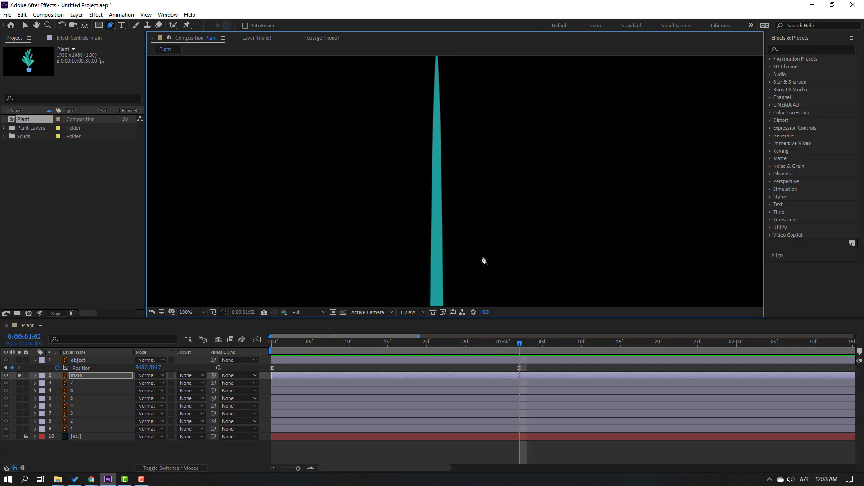
left_click_drag(507, 145, 494, 212)
left_click(430, 117)
scroll(474, 167, "down", 2)
key("comma")
key("v")
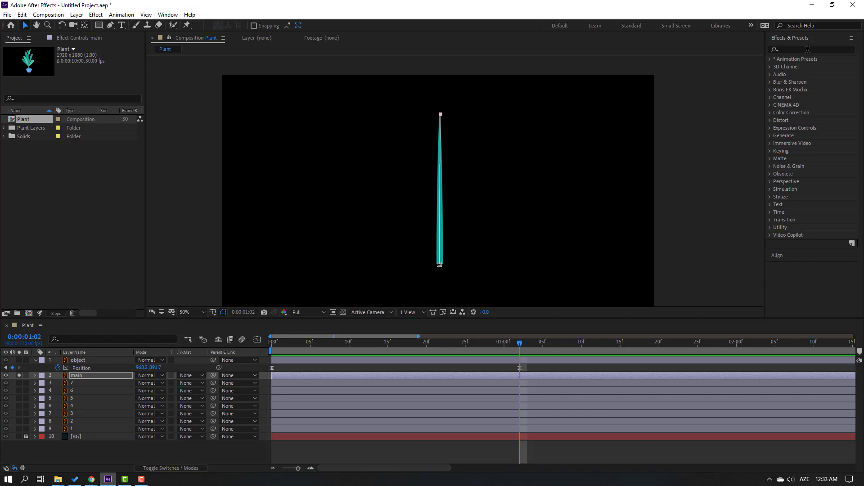
left_click(808, 50)
Apply the Stroke effect to the main stem layer with the Reveal Original Image paint style
type("stroke")
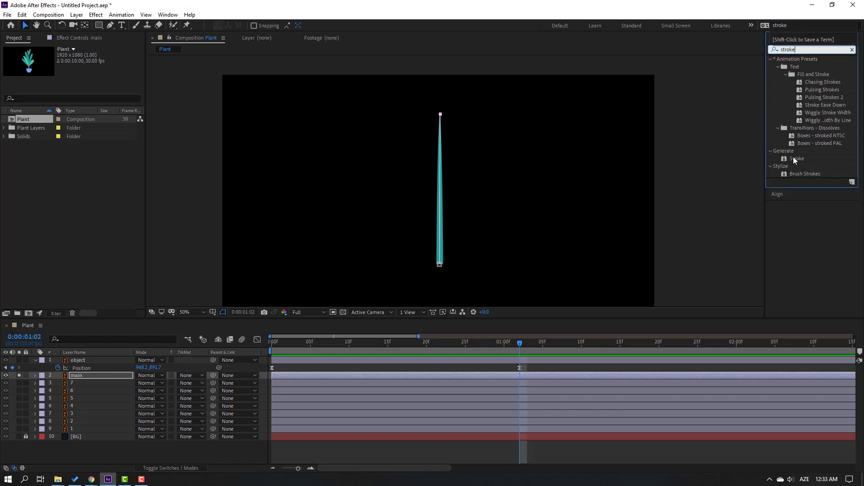
left_click_drag(796, 159, 799, 161)
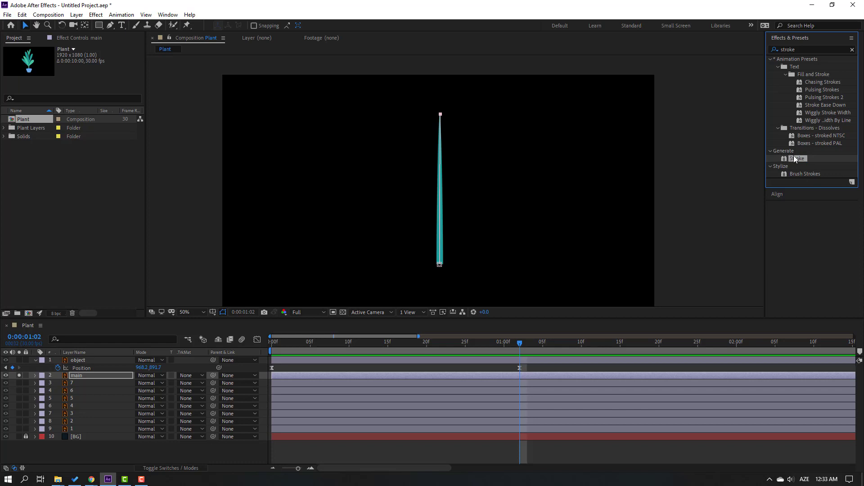
mouse_move(804, 168)
left_mouse_down()
mouse_move(336, 335)
mouse_move(78, 379)
left_mouse_up()
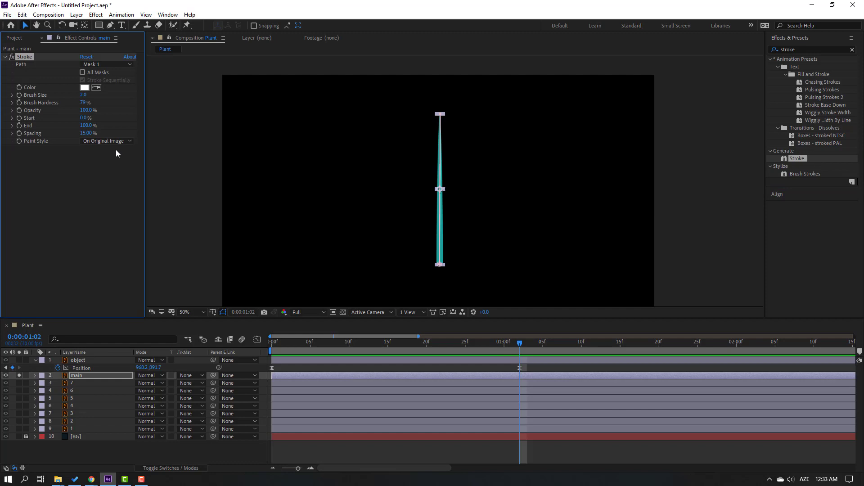
left_click(106, 141)
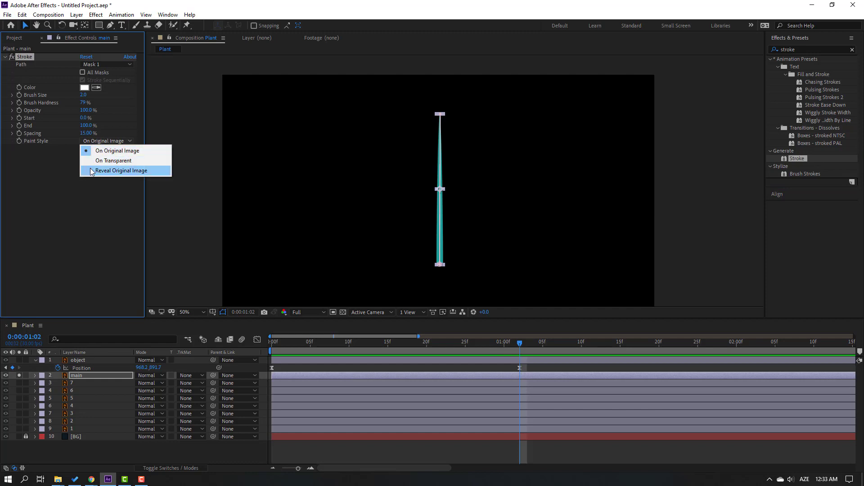
left_click(138, 175)
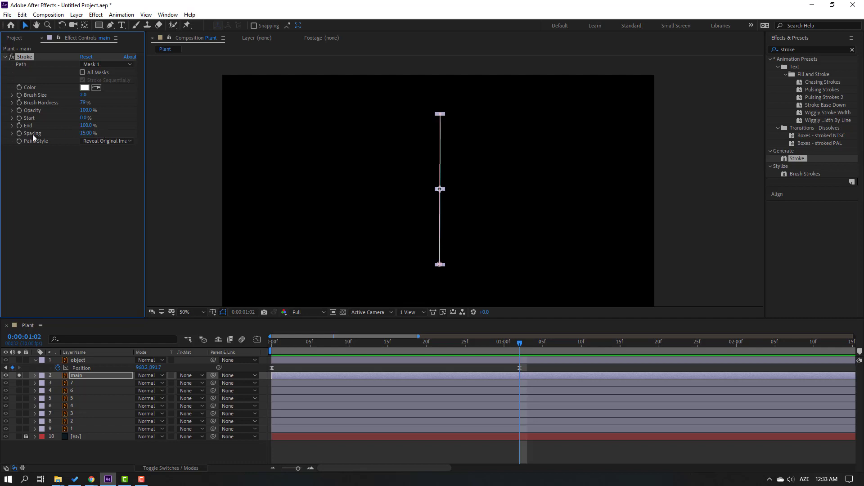
Set the Stroke's End to 0% so the stem starts fully hidden
left_click_drag(87, 130, 77, 128)
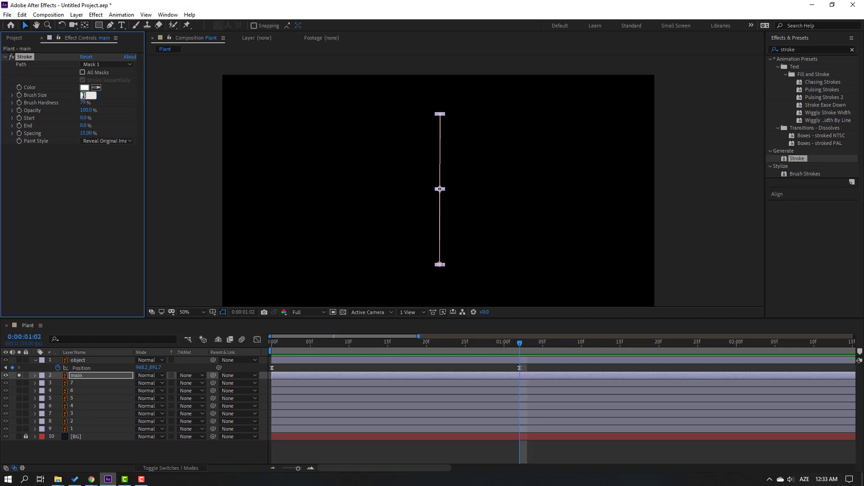
left_click(89, 131)
left_click_drag(88, 126, 165, 124)
key("ctrl+z")
left_click(518, 354)
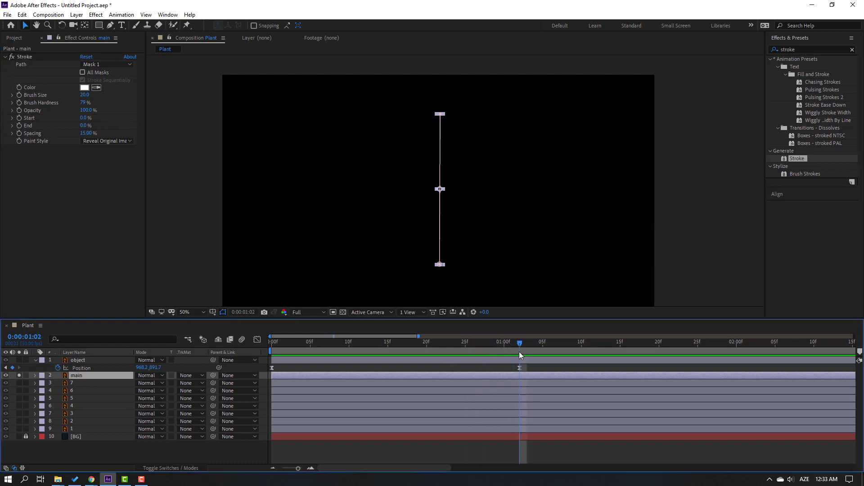
Start the stem layer at 1:02 and keyframe stroke End from 0% to 100% at 2:00
left_click(72, 383)
left_click(277, 378)
left_click_drag(277, 380, 520, 380)
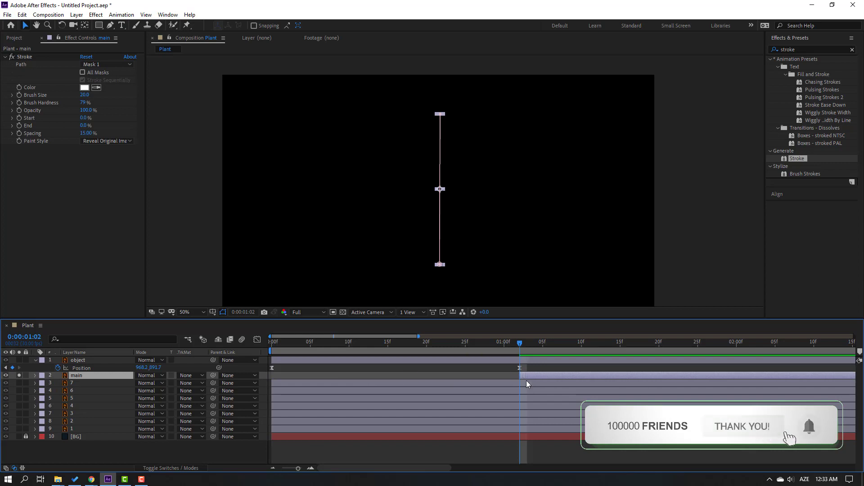
left_click(19, 126)
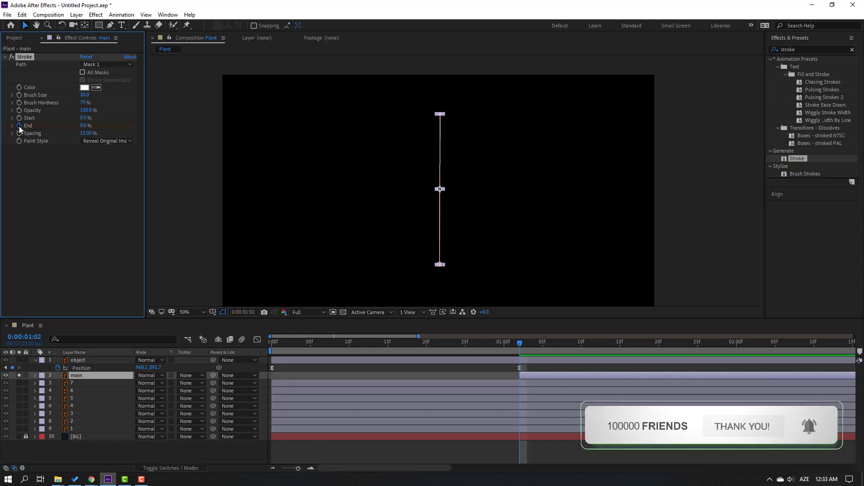
scroll(421, 388, "down", 3)
left_click_drag(368, 341, 432, 350)
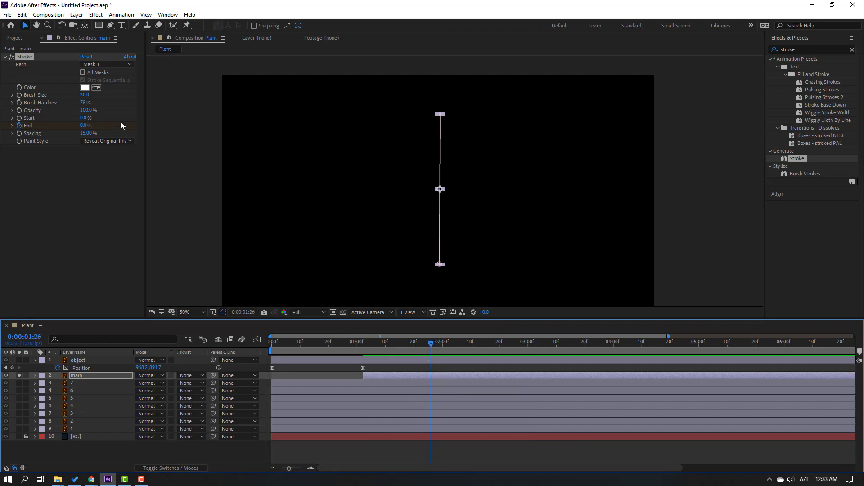
left_click_drag(84, 126, 139, 128)
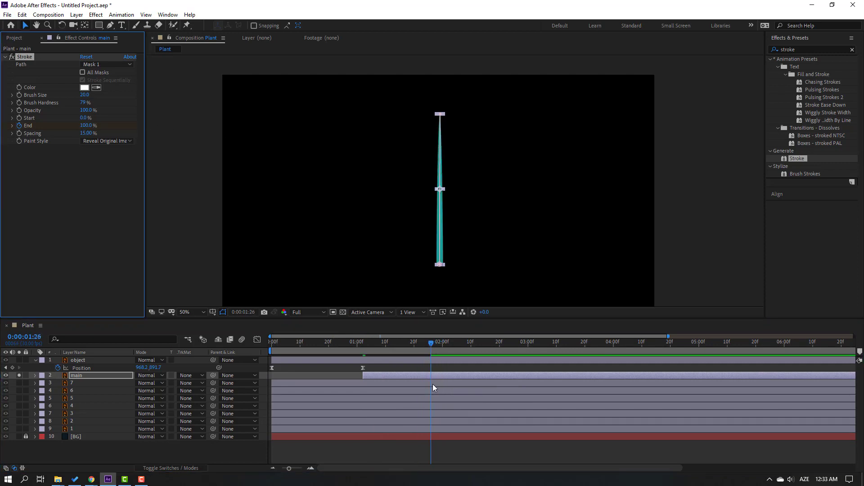
left_click(80, 379)
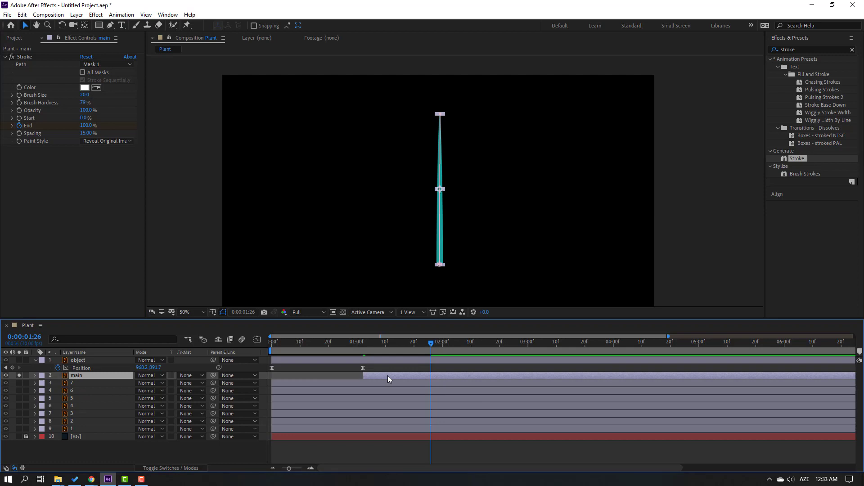
Apply Easy Ease to both stroke End keyframes
key("u")
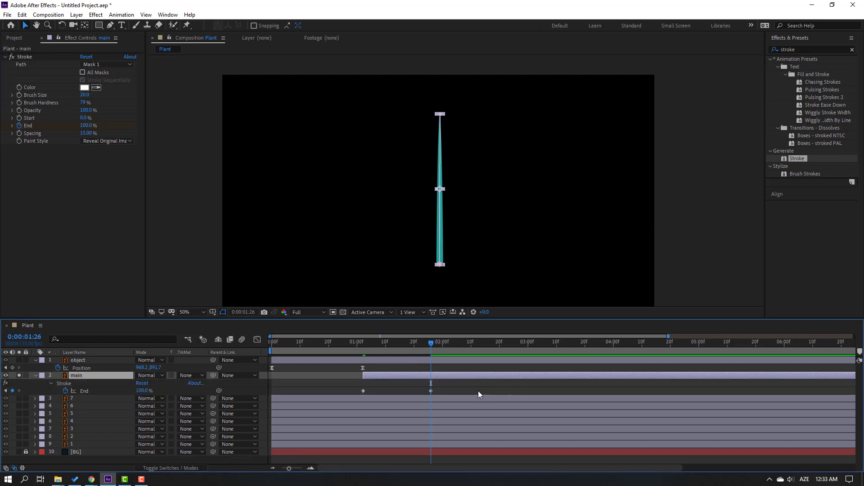
left_click(363, 391)
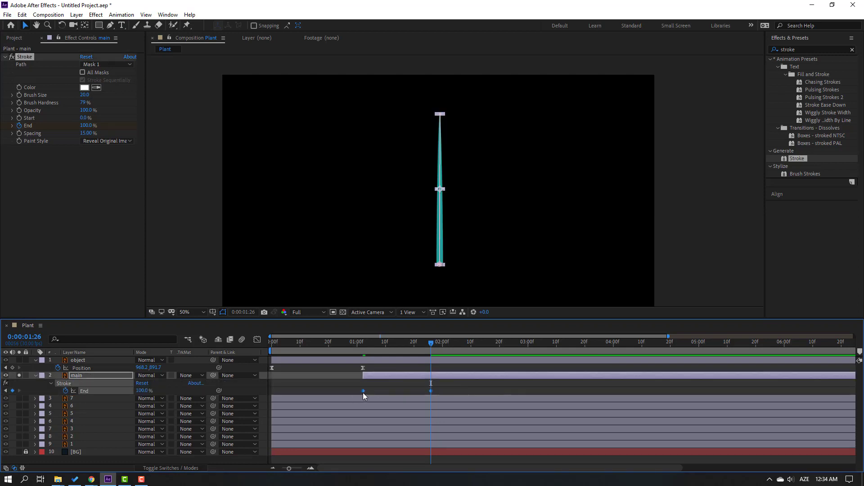
right_click(363, 391)
mouse_move(399, 388)
left_click(483, 415)
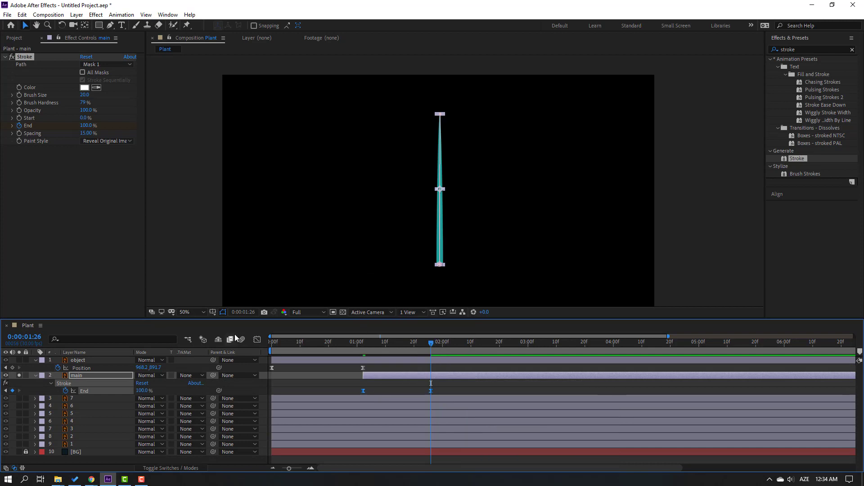
Stretch the End speed curve's ease influence for a sharper burst and preview the stem growth
left_click(258, 340)
left_click_drag(420, 446, 407, 446)
key("space")
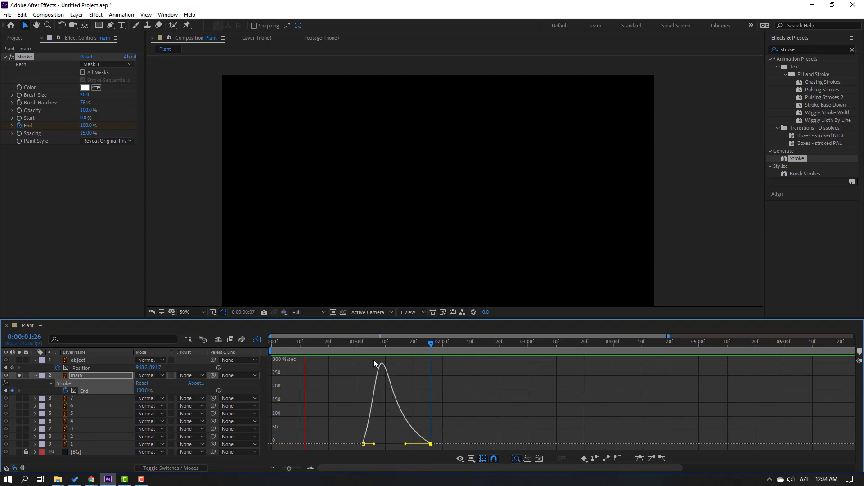
key("space")
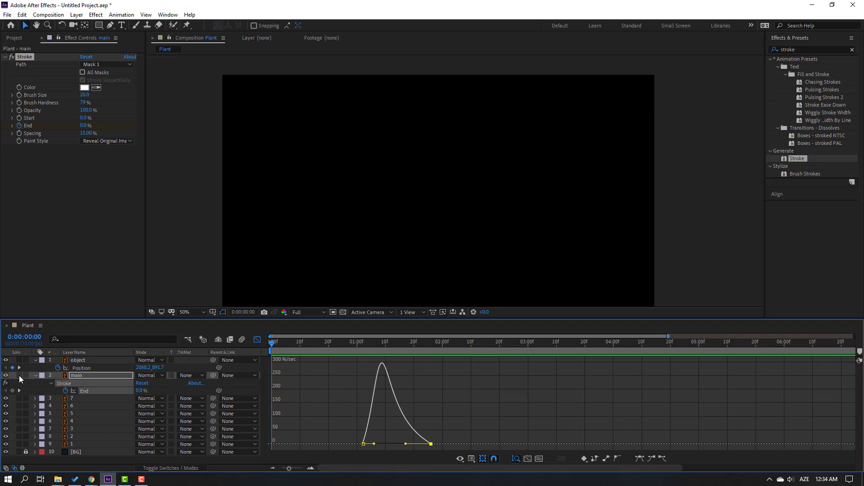
key("space")
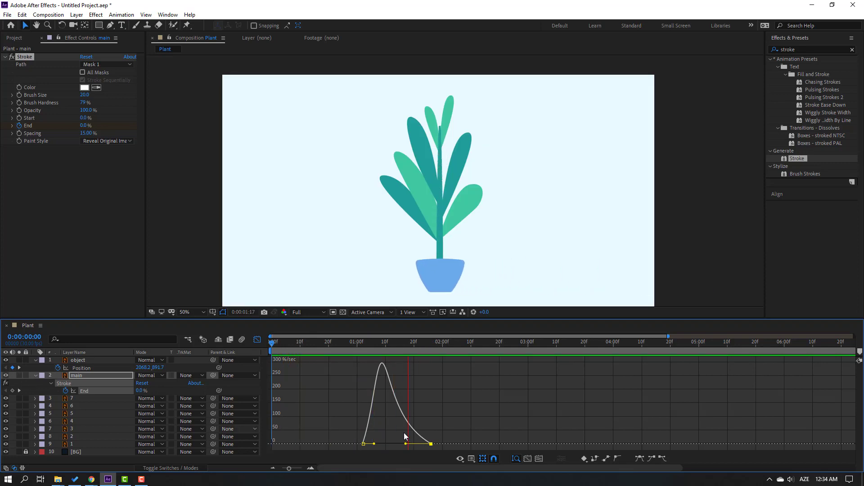
key("space")
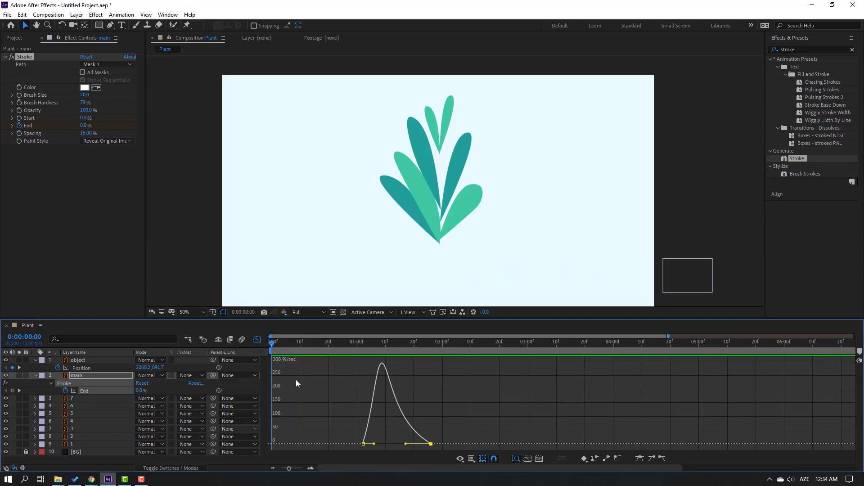
left_click(258, 341)
Parent the main stem layer to the object pot layer
key("minus")
left_click_drag(343, 344, 395, 352)
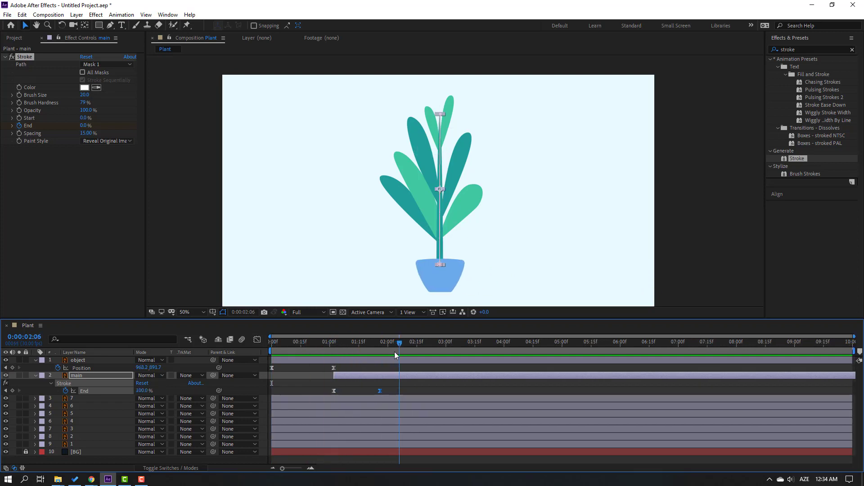
left_click(78, 377)
left_click_drag(213, 375, 83, 360)
Shift the stem layer earlier so its growth begins as the pot arrives, checking in preview
left_click_drag(315, 344, 328, 345)
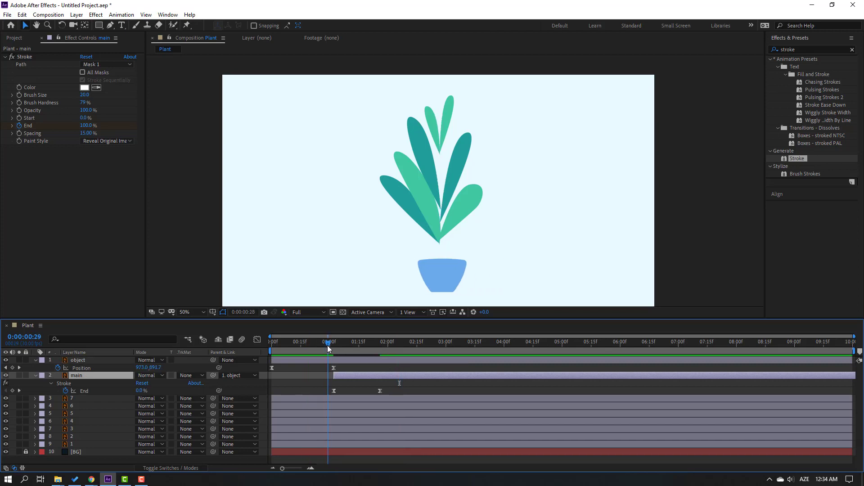
left_click_drag(360, 375, 345, 374)
key("space")
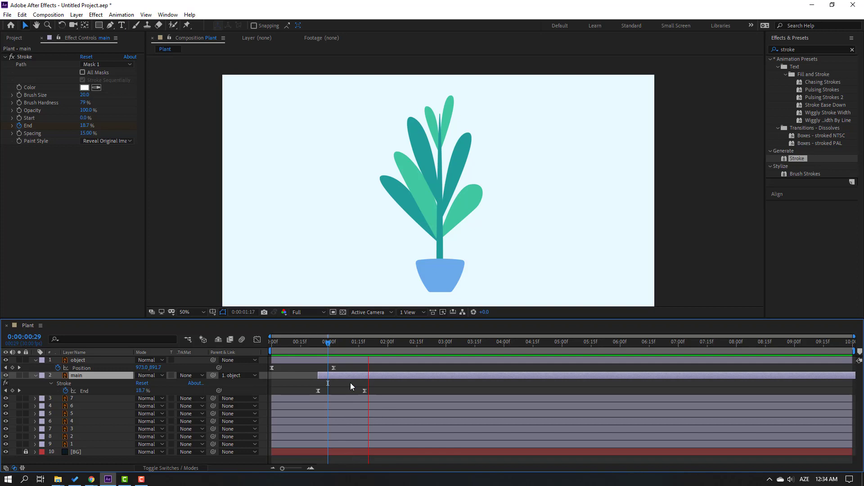
left_click_drag(358, 376, 346, 376)
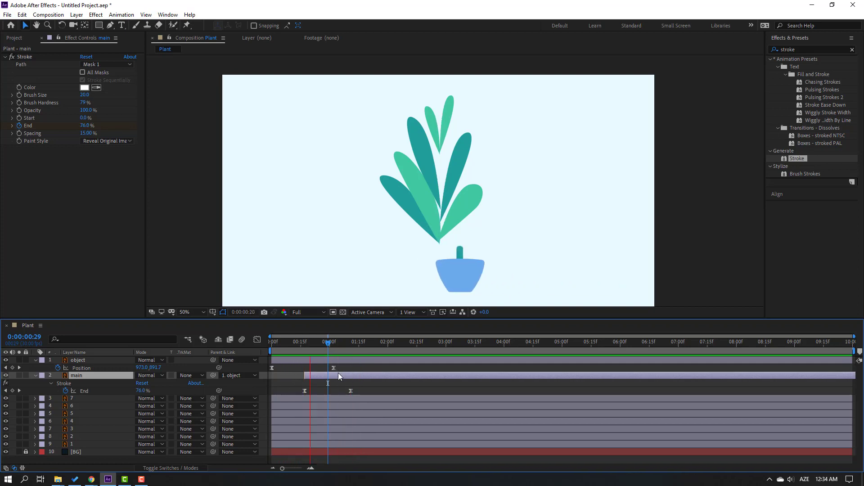
left_click(328, 338)
mouse_move(331, 345)
left_mouse_down()
mouse_move(306, 343)
mouse_move(347, 343)
left_mouse_up()
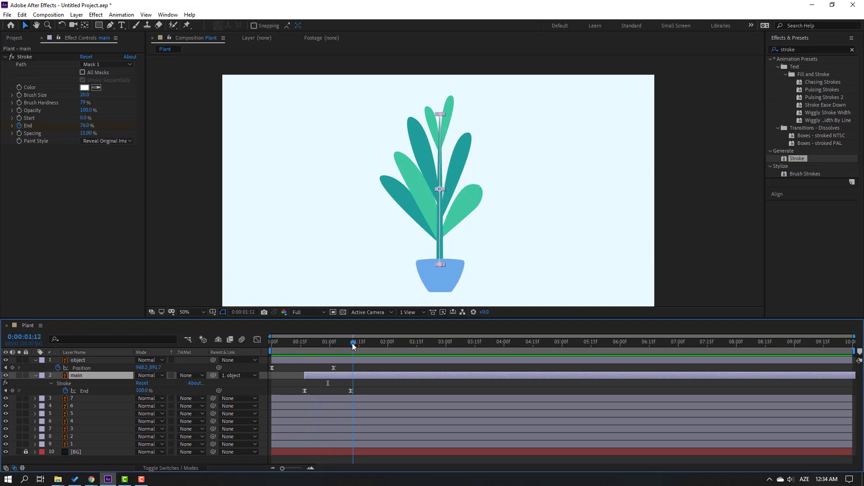
left_click(71, 444)
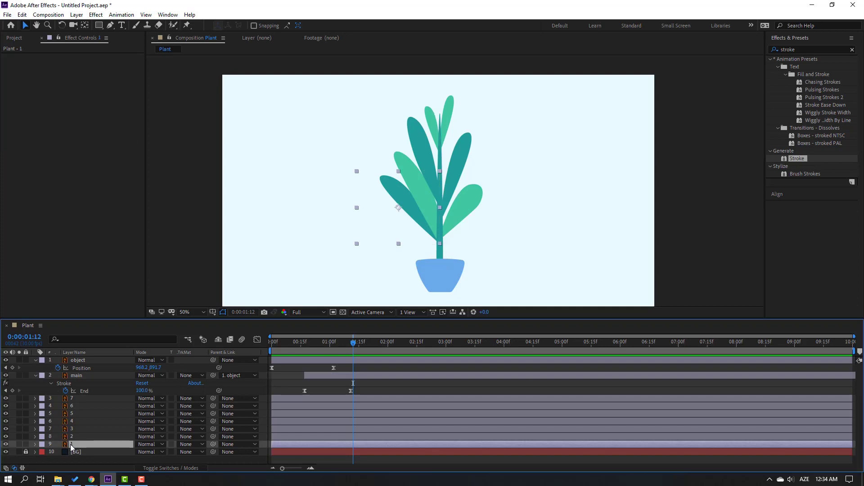
Move the anchor points of leaf layers 1 and 2 to their leaf bases
left_click(20, 444)
left_click_drag(444, 289, 428, 252)
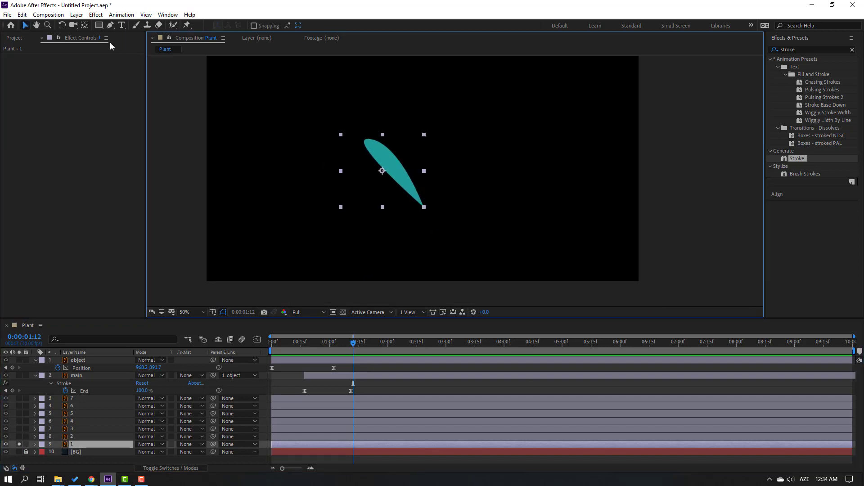
left_click(83, 26)
left_click_drag(381, 177, 421, 209)
left_click(25, 25)
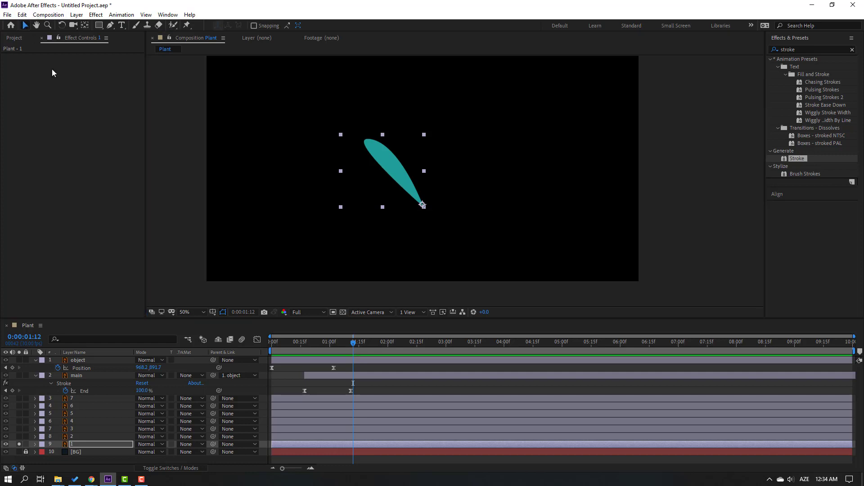
left_click(72, 436)
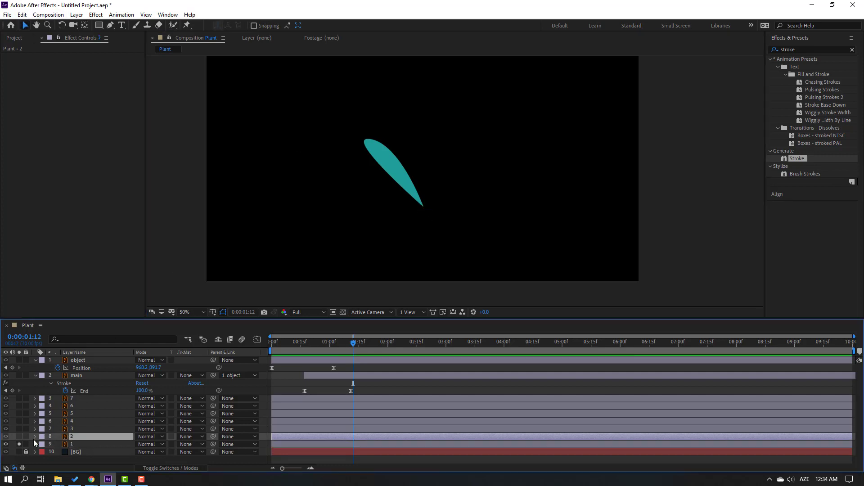
left_click(19, 436)
key("period")
key("period")
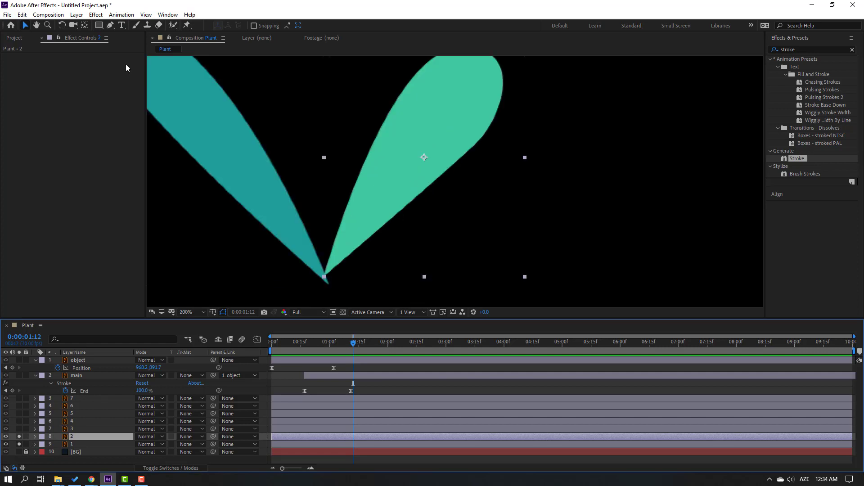
left_click(83, 26)
left_click_drag(420, 167, 330, 272)
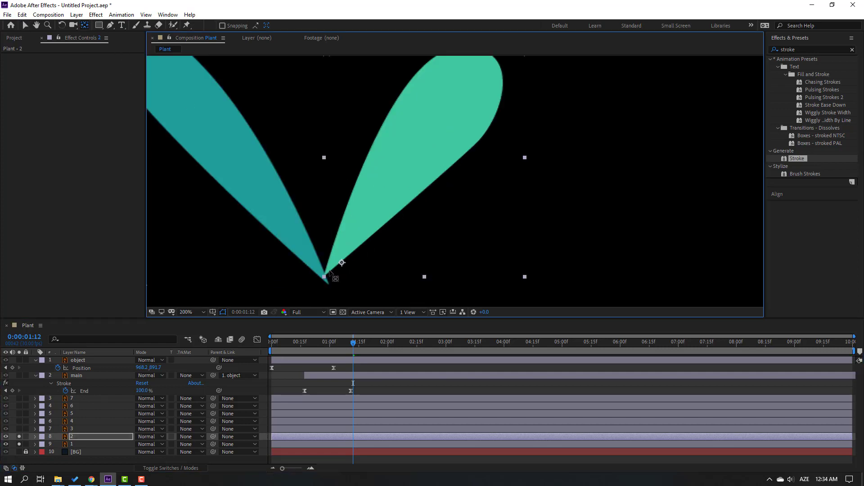
left_click(25, 25)
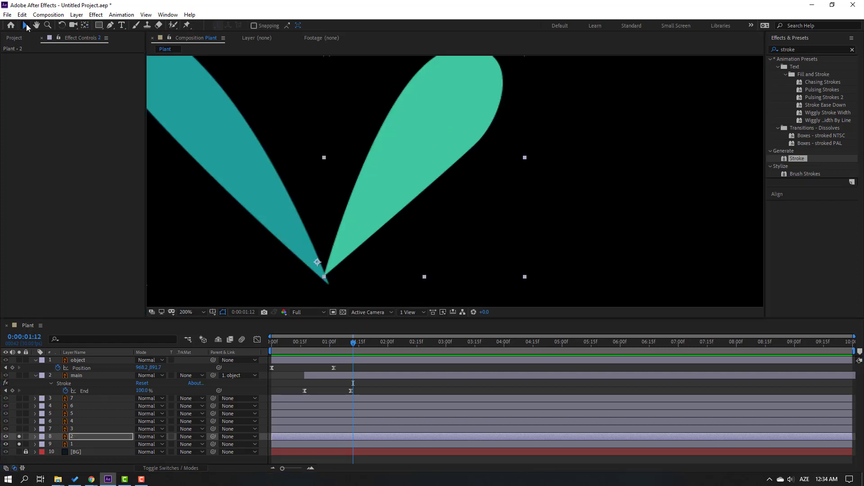
key("comma")
Move the anchor points of leaf layers 3 and 4 down to their leaf bases
left_click(71, 429)
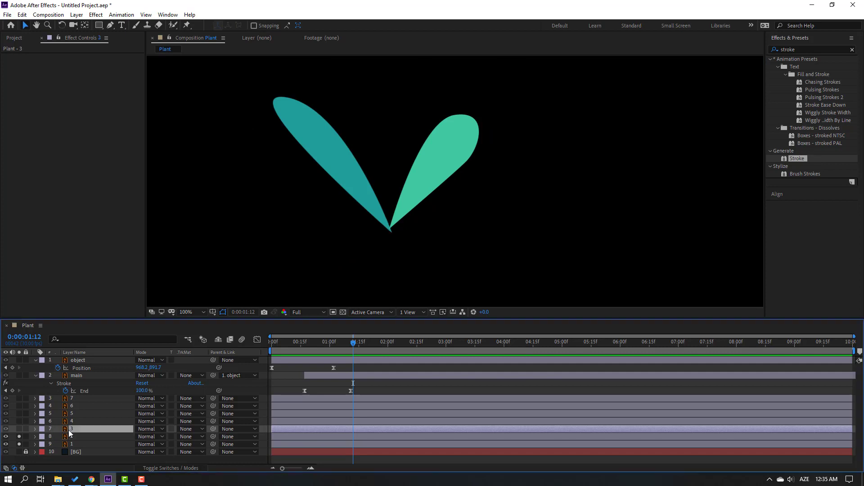
left_click(19, 428)
left_click(86, 24)
left_click_drag(353, 139, 394, 234)
left_click(26, 25)
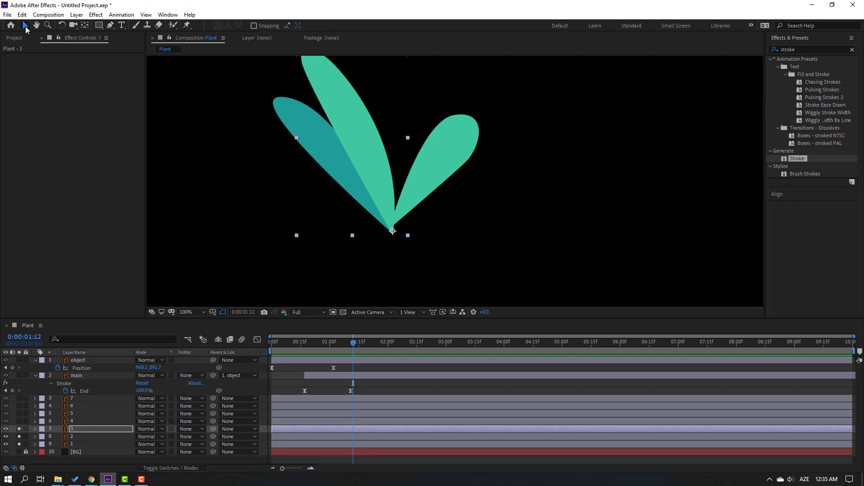
left_click(74, 422)
left_click(19, 421)
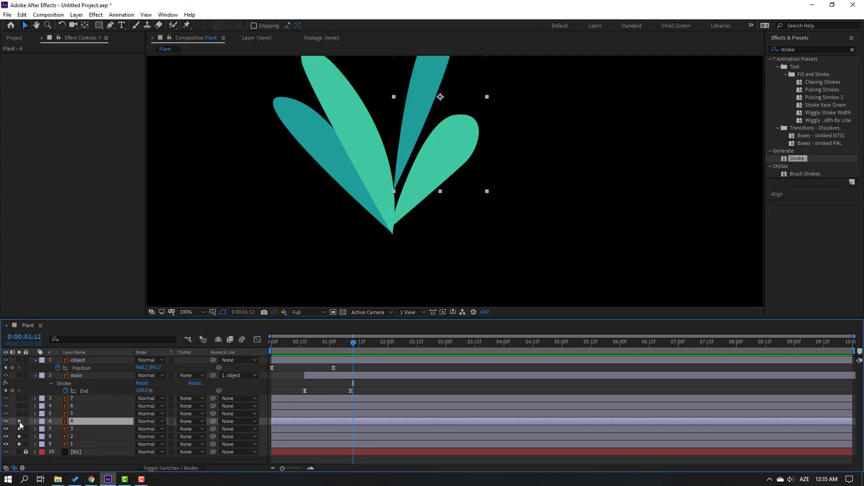
left_click(85, 25)
left_click_drag(440, 97, 393, 186)
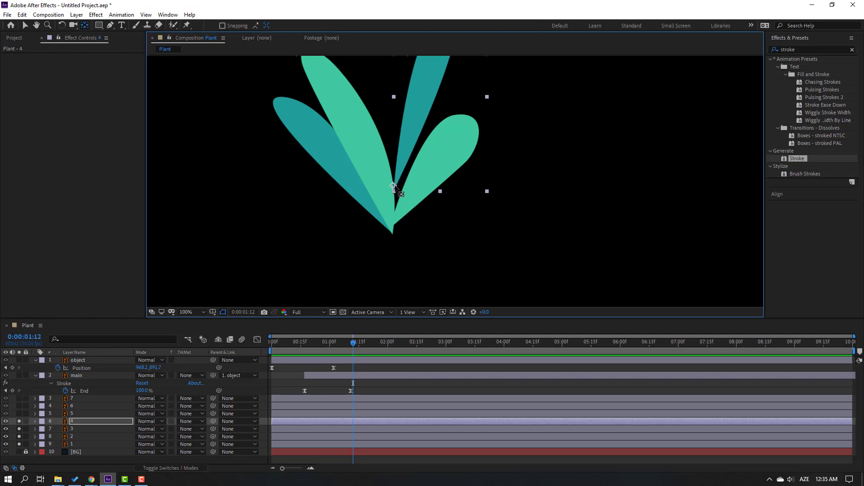
left_click(25, 26)
Move the anchor points of leaf layers 5, 6 and 7 down to their leaf bases
left_click(70, 413)
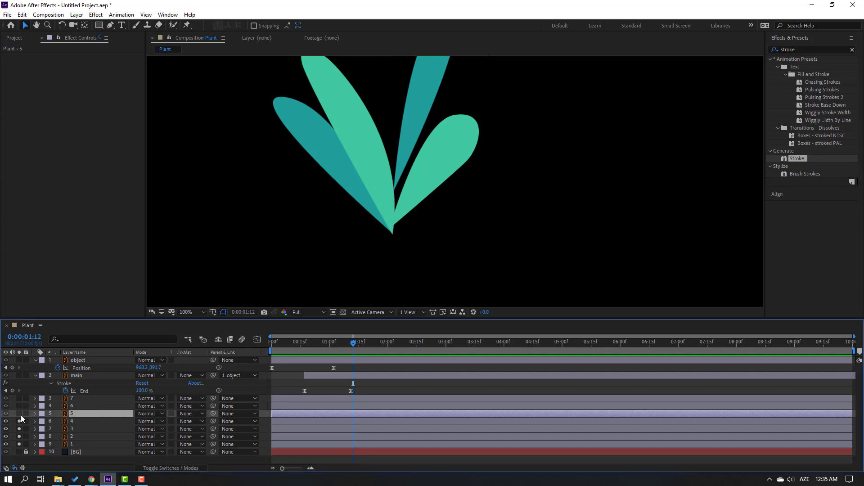
left_click(84, 25)
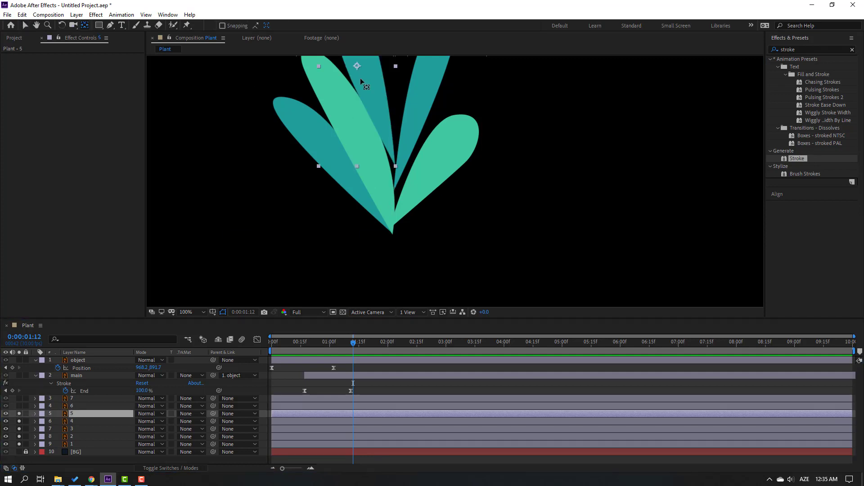
left_click_drag(378, 130, 395, 164)
left_click(25, 25)
left_click(67, 407)
left_click(19, 406)
key("y")
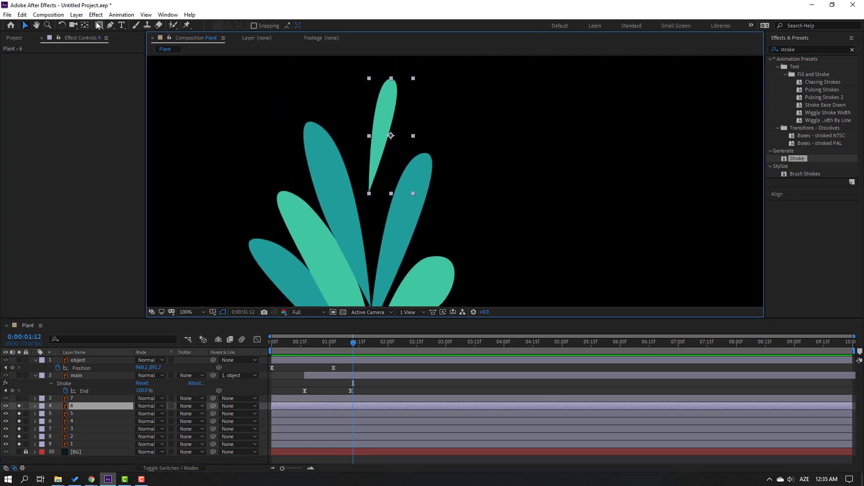
left_click_drag(392, 136, 371, 189)
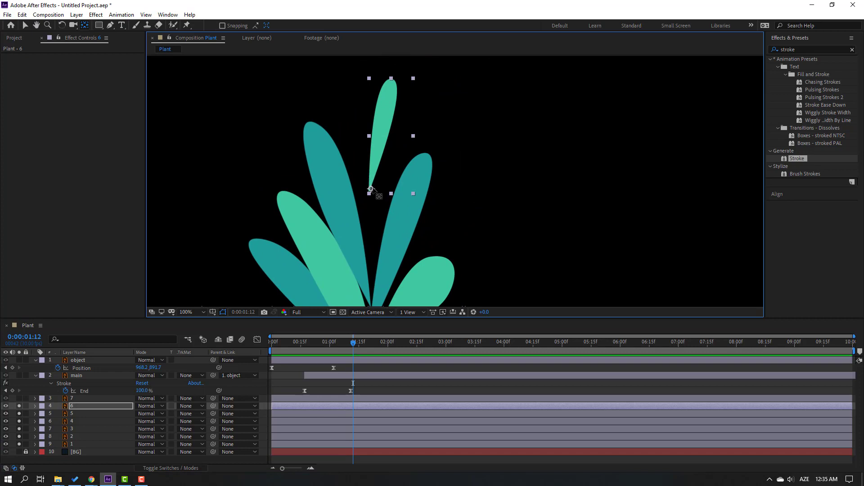
left_click(24, 26)
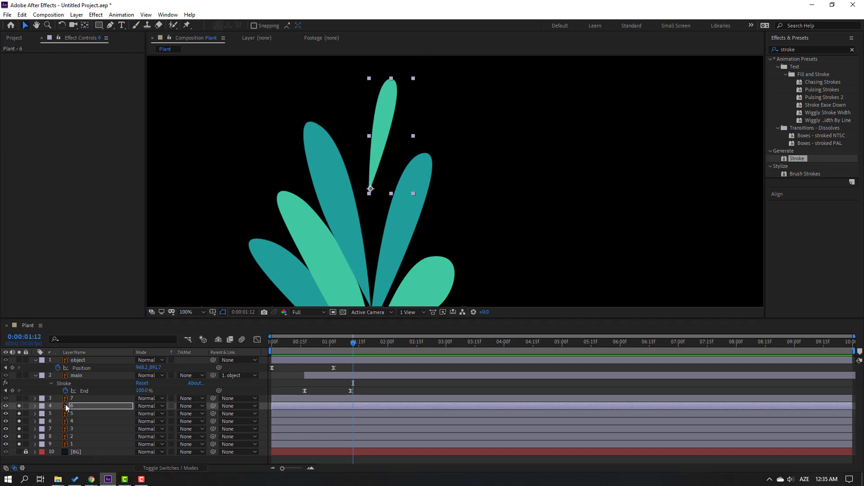
left_click(71, 399)
left_click_drag(18, 399, 18, 406)
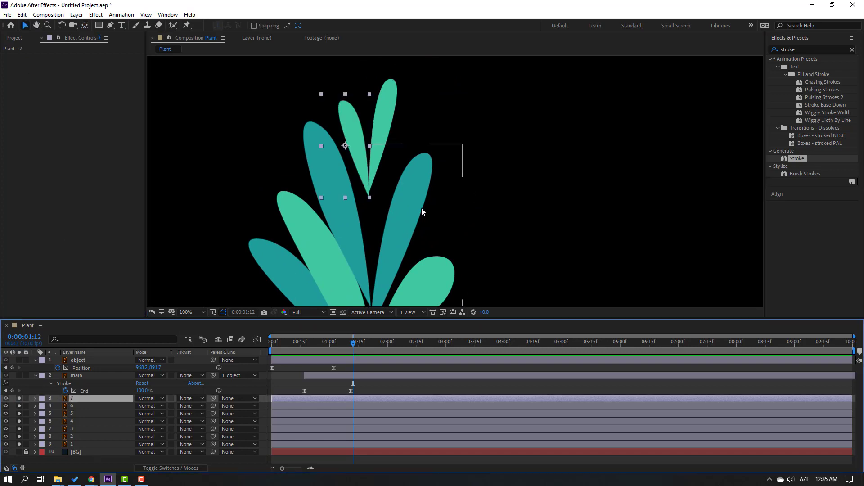
left_click(85, 25)
left_click_drag(345, 147, 368, 195)
left_click(27, 25)
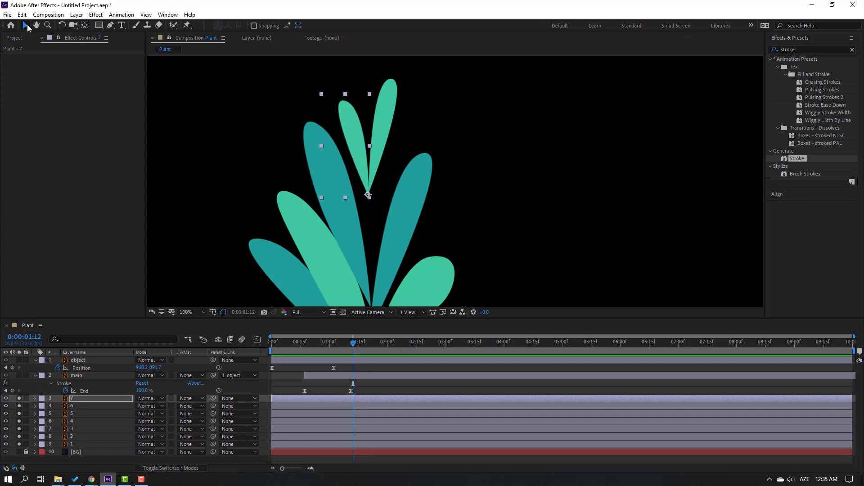
left_click(112, 444)
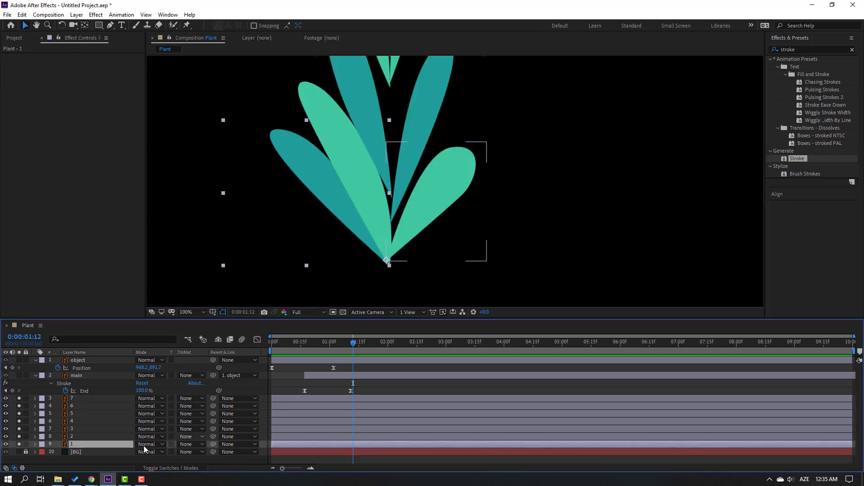
Un-solo leaves 7 and 2, then key leaf 1's starting Rotation at -80° at 0:00
left_click(20, 398)
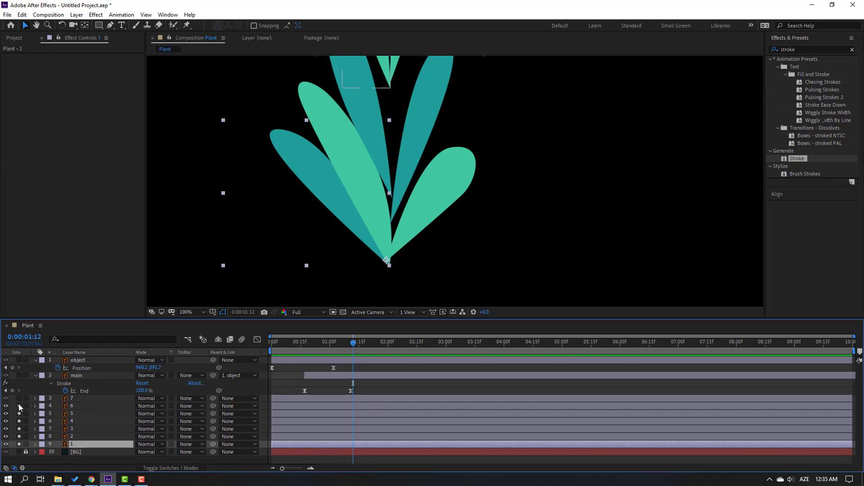
left_click(20, 435)
left_click_drag(363, 345, 275, 350)
key("h")
key("v")
key("r")
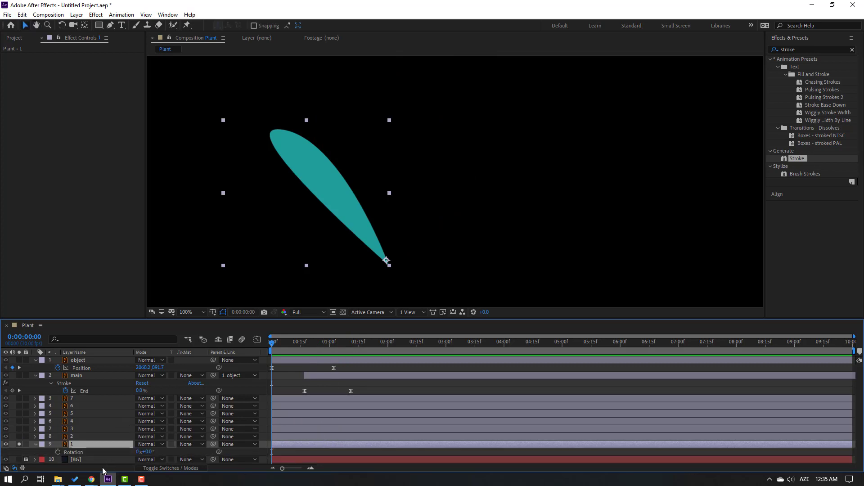
left_click_drag(146, 452, 122, 462)
left_click(149, 452)
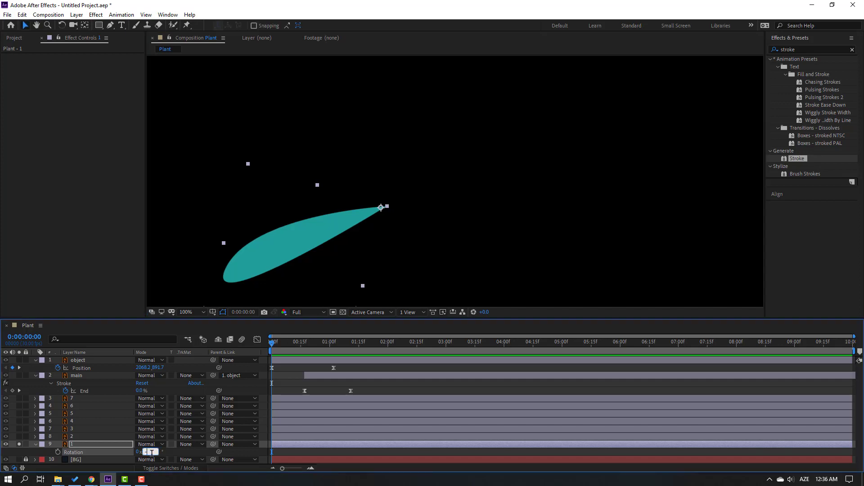
type("-80")
key("Return")
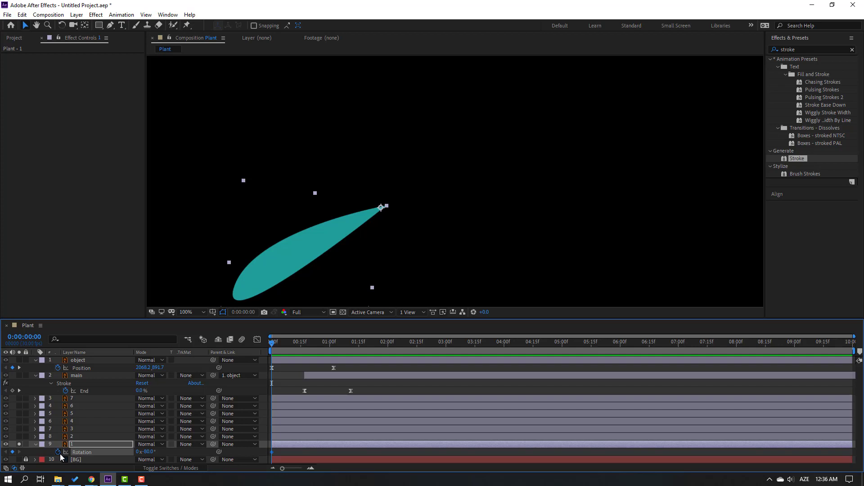
Add Rotation keyframes every 10 frames with values 120, -20 and 10
key("shift+Page_Down")
left_click(148, 451)
type("120")
key("Return")
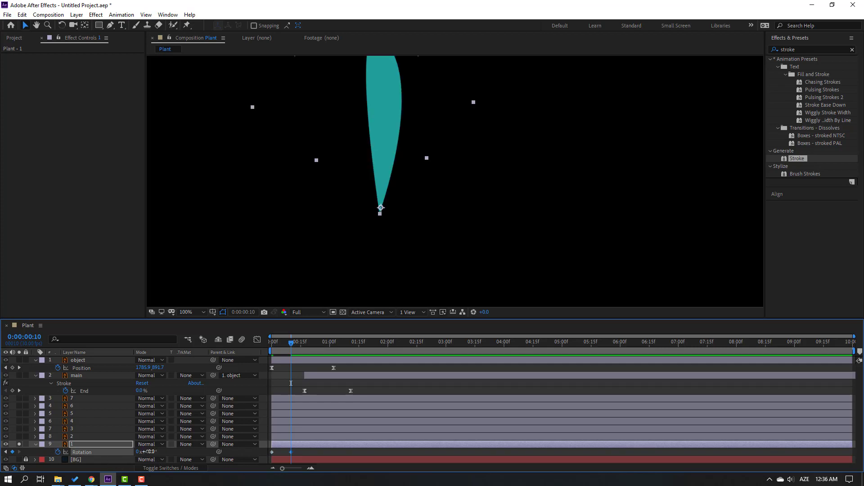
key("shift+Page_Down")
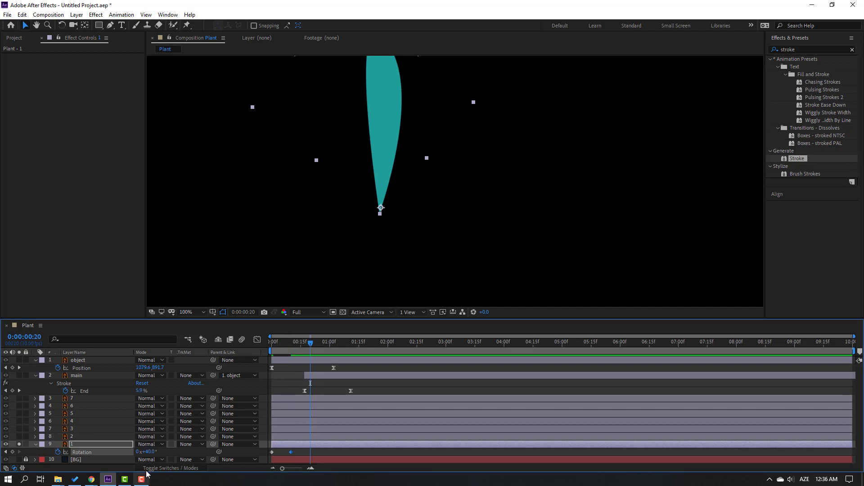
left_click(148, 451)
type("-20")
key("Return")
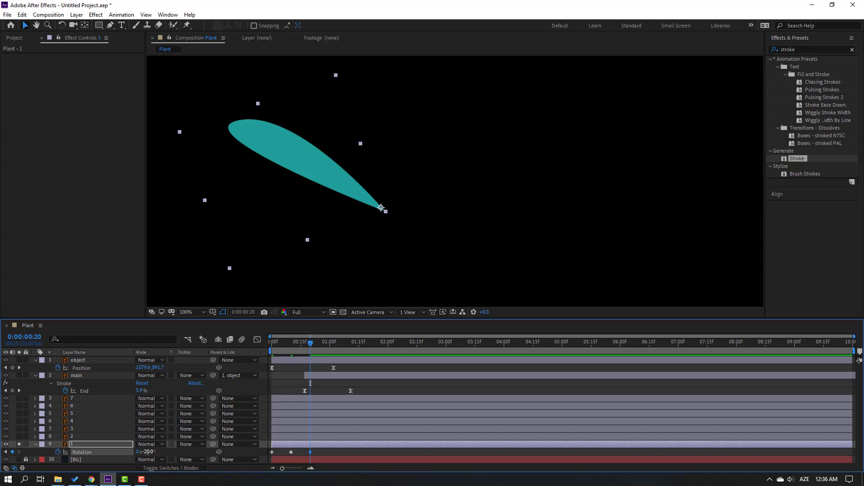
key("shift+Page_Down")
left_click(153, 452)
type("10")
key("Return")
Continue the wobble every 10 frames with Rotation -5, 2.5, then -1 at 2:00
key("shift+Page_Down")
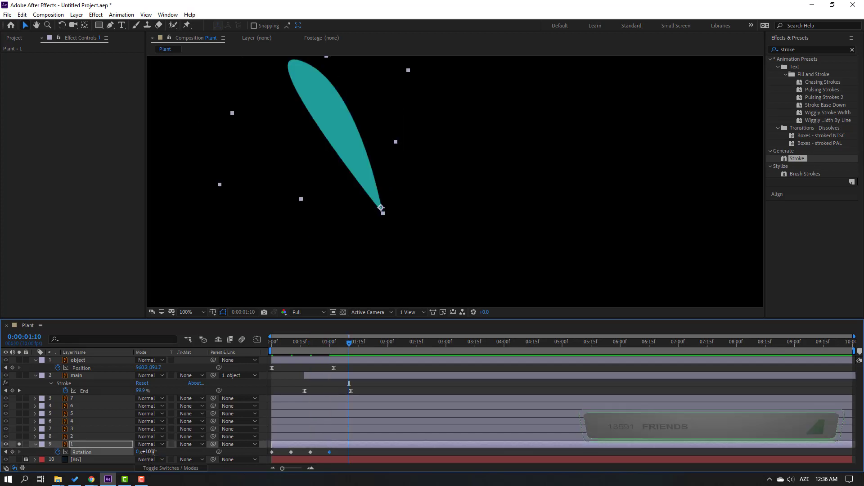
left_click(152, 452)
type("-5")
key("Return")
key("shift+Page_Down")
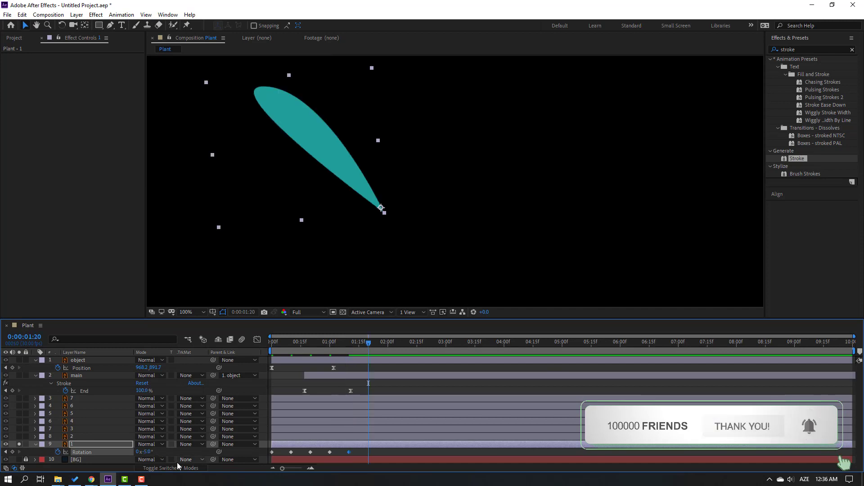
left_click(149, 452)
key("alt+shift")
type("2.5")
key("Return")
key("shift+Page_Down")
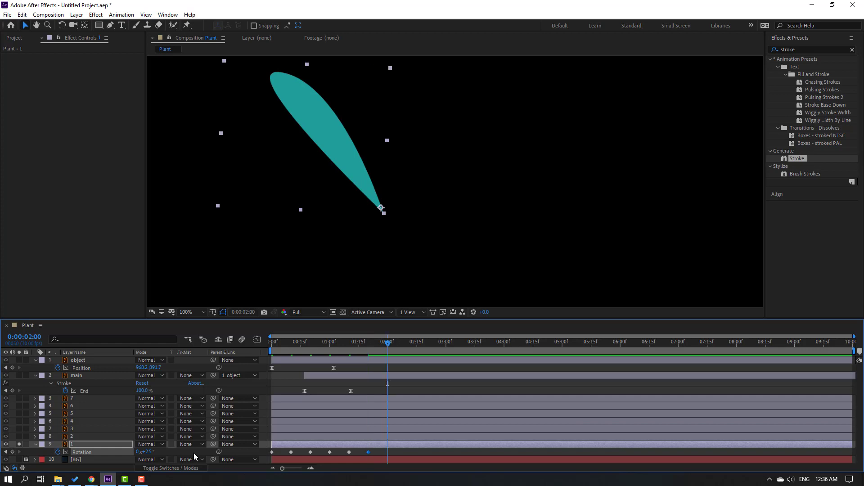
left_click(149, 452)
type("-1")
key("Return")
Add Rotation keyframes 0.5 and a final 0° at 2:20, then marquee-check all keyframes
key("shift+Page_Down")
left_click(147, 452)
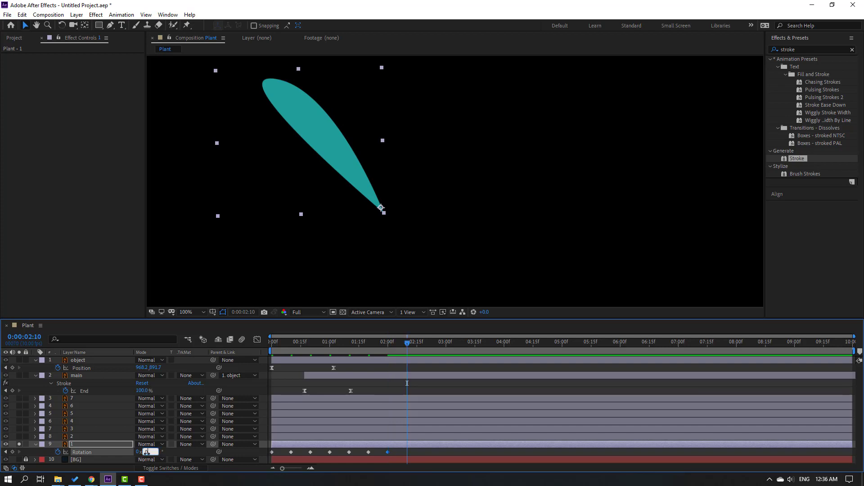
type("0.5")
key("Return")
key("shift+Page_Down")
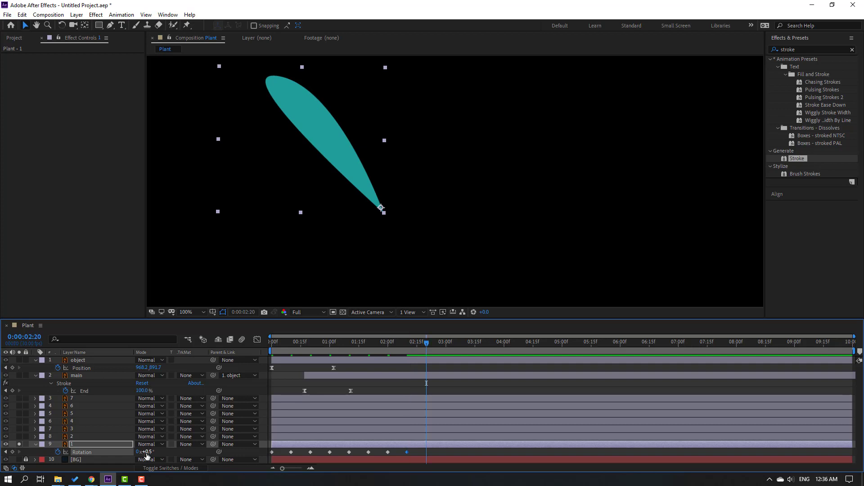
left_click(146, 452)
type("0")
key("Return")
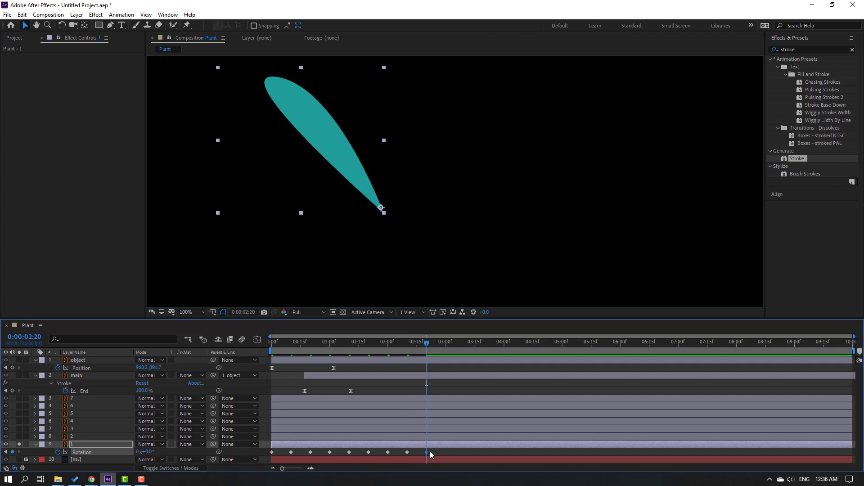
left_click_drag(442, 450, 270, 454)
left_click(439, 451)
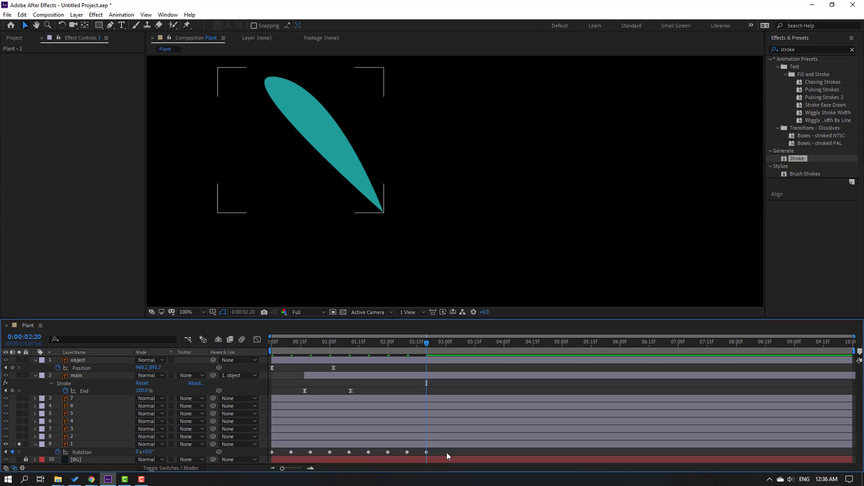
Apply Easy Ease to all of leaf 1's Rotation keyframes and preview the wobble
left_click_drag(442, 451, 264, 456)
right_click(426, 453)
mouse_move(470, 447)
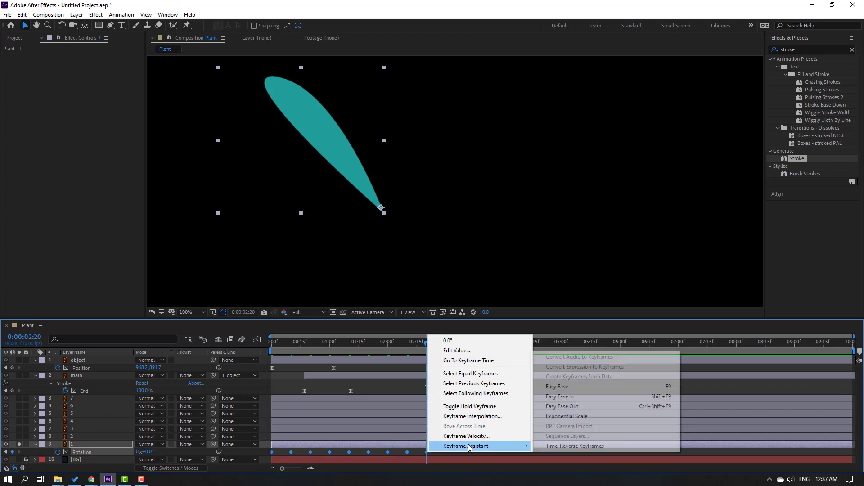
left_click(677, 390)
key("space")
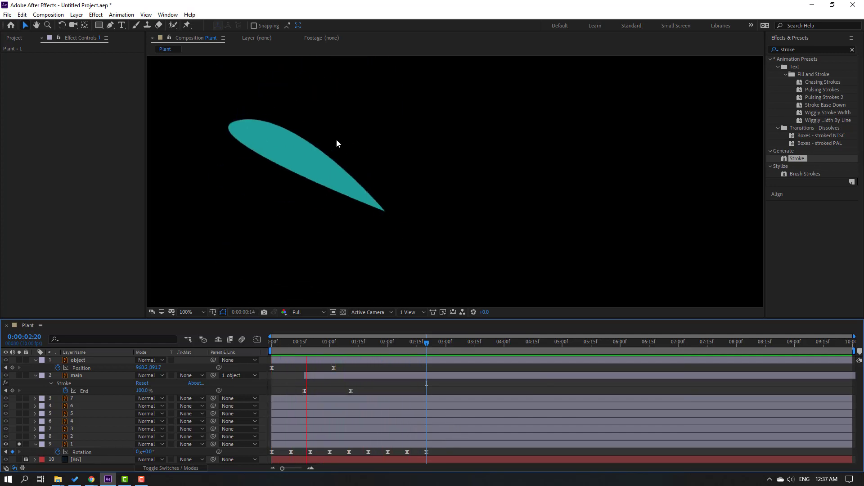
left_click(402, 347)
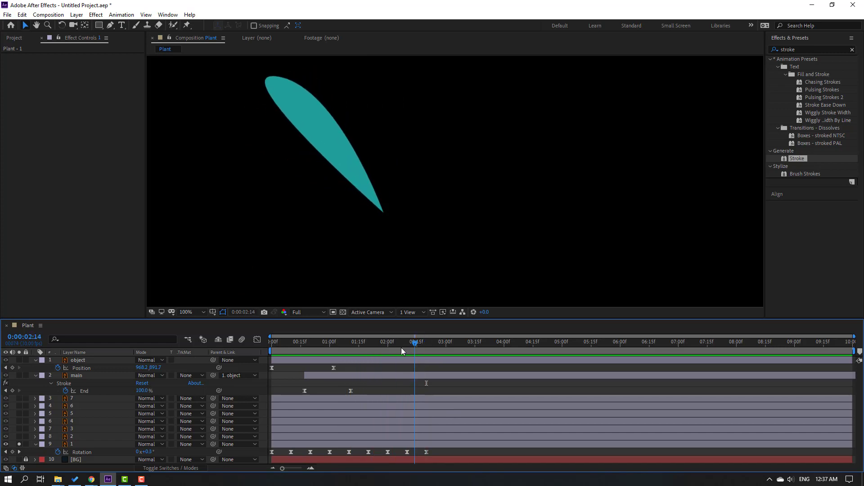
key("Home")
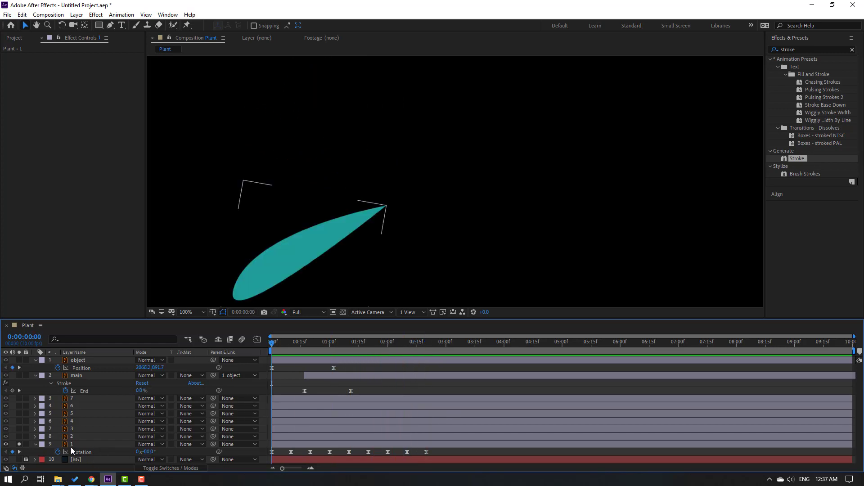
Key leaf 1's Scale at 0% on the first frame and 100% at frame 13
left_click(92, 441)
key("shift+s")
left_click_drag(287, 338, 218, 354)
left_click(58, 445)
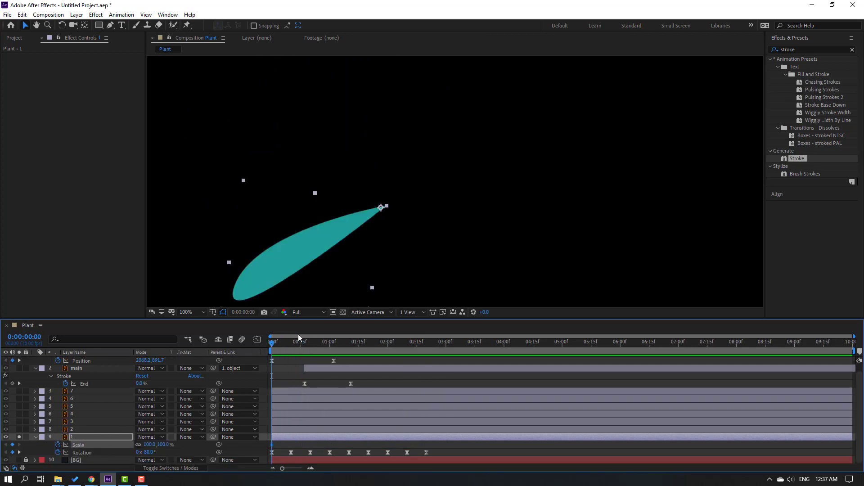
left_click(151, 445)
type("0")
key("Return")
left_click_drag(276, 344, 297, 345)
left_click(147, 445)
type("100")
key("Return")
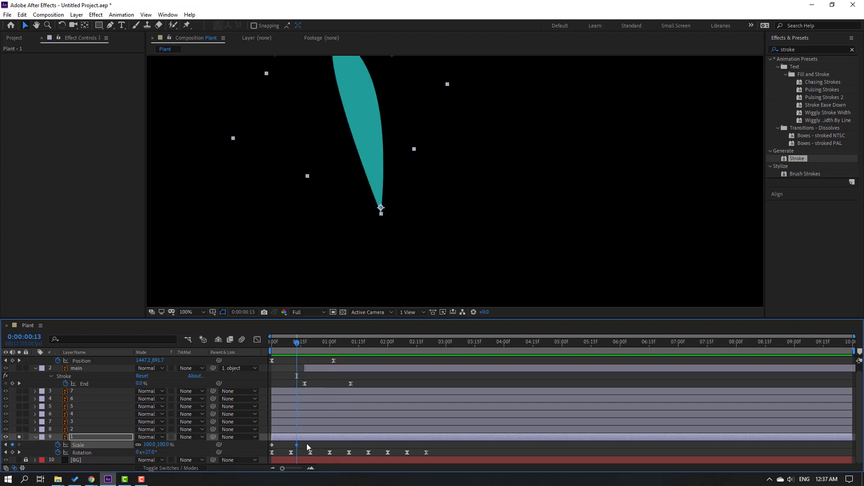
Easy Ease the Scale and Rotation keyframes and shift the 100% Scale keyframe to frame 15
left_click_drag(306, 444, 266, 451)
right_click(272, 445)
mouse_move(342, 438)
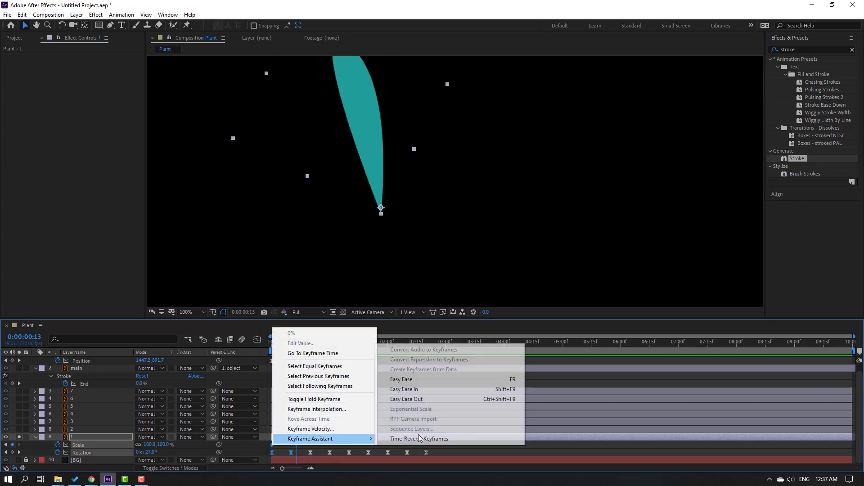
left_click(401, 380)
left_click(313, 446)
left_click_drag(299, 446, 304, 417)
left_click_drag(299, 345, 301, 344)
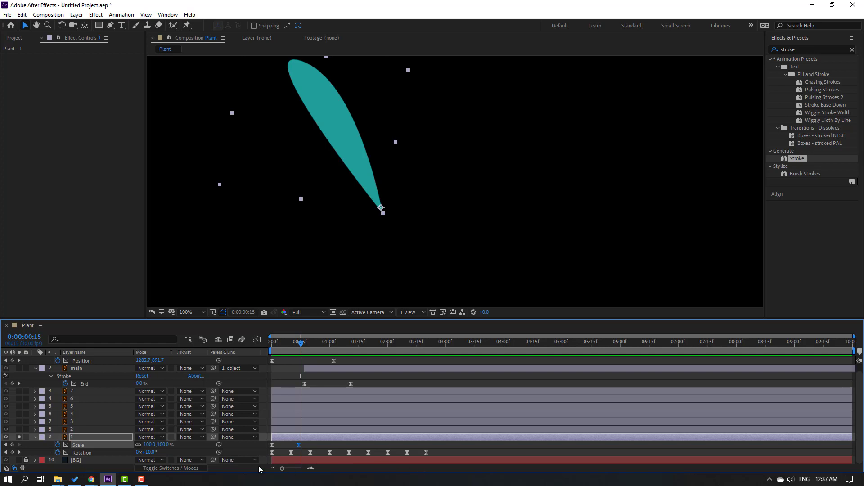
left_click(88, 455)
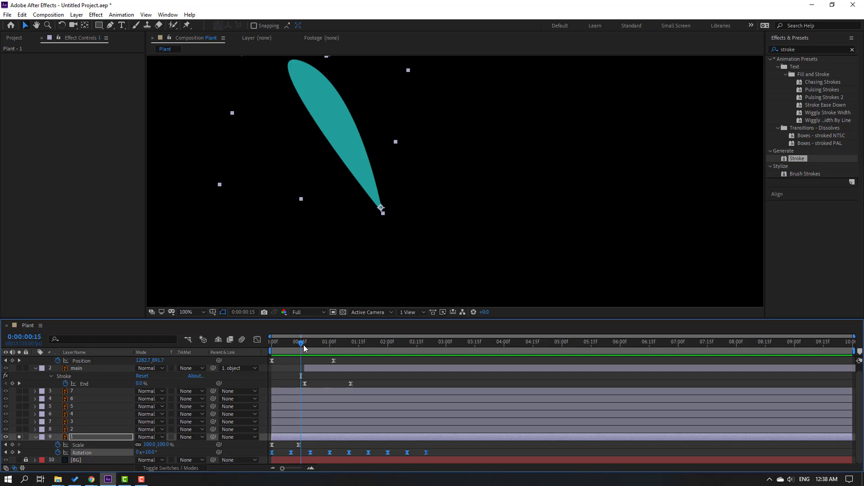
left_click_drag(304, 347, 261, 390)
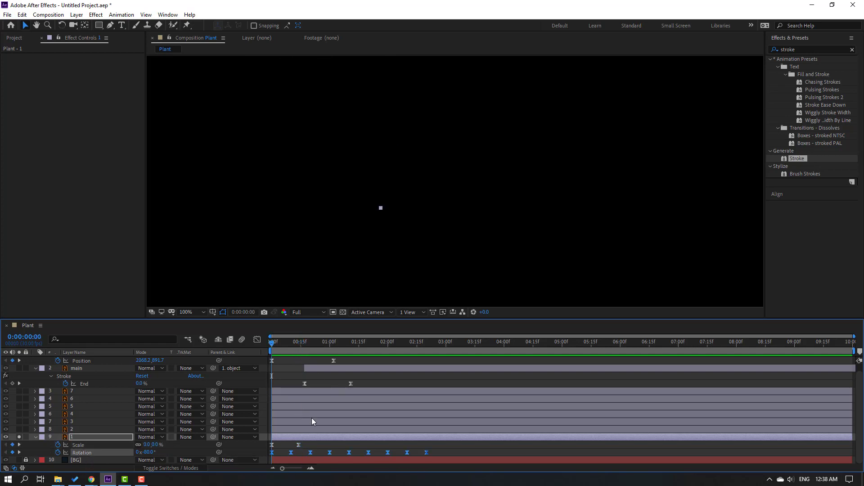
Paste leaf 1's Scale and Rotation keyframes onto leaves 2–7 at 0:00 and collapse leaf 1
left_click(70, 429)
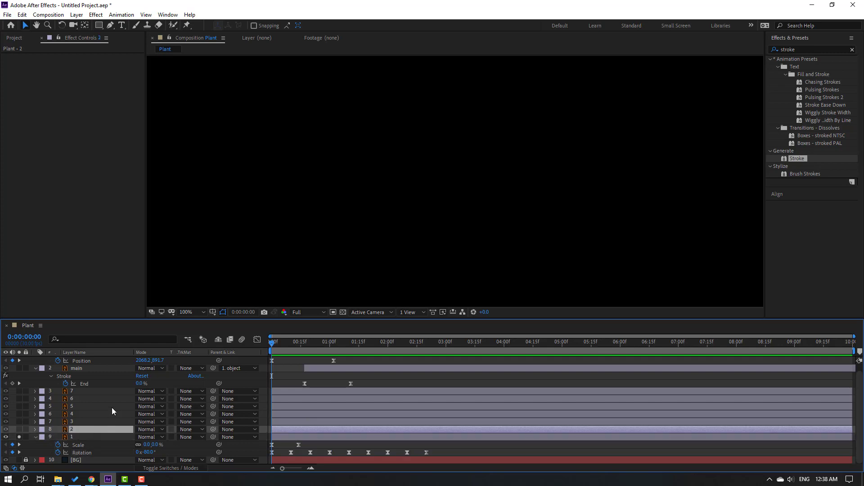
left_click(76, 390, "shift")
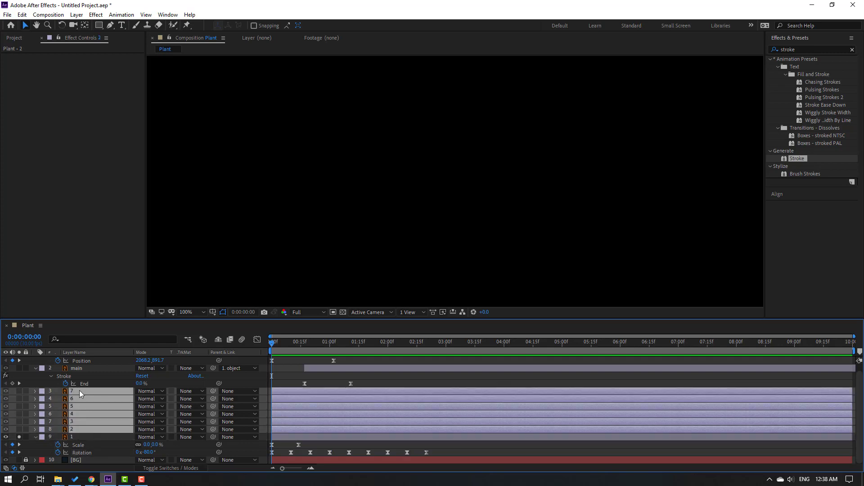
left_click(313, 446)
left_click(83, 445)
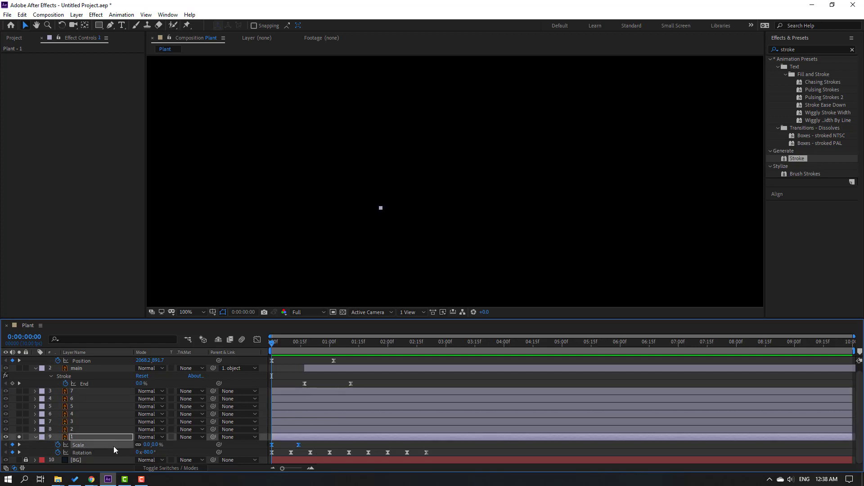
left_click(74, 429)
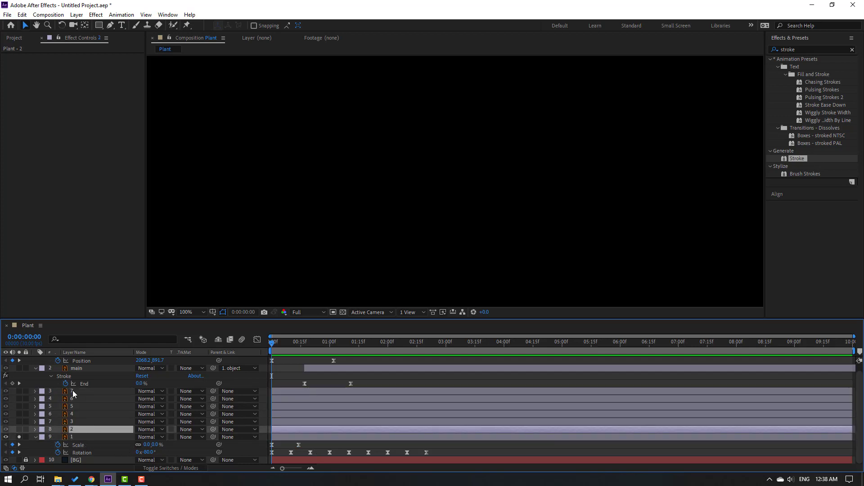
left_click(74, 391, "shift")
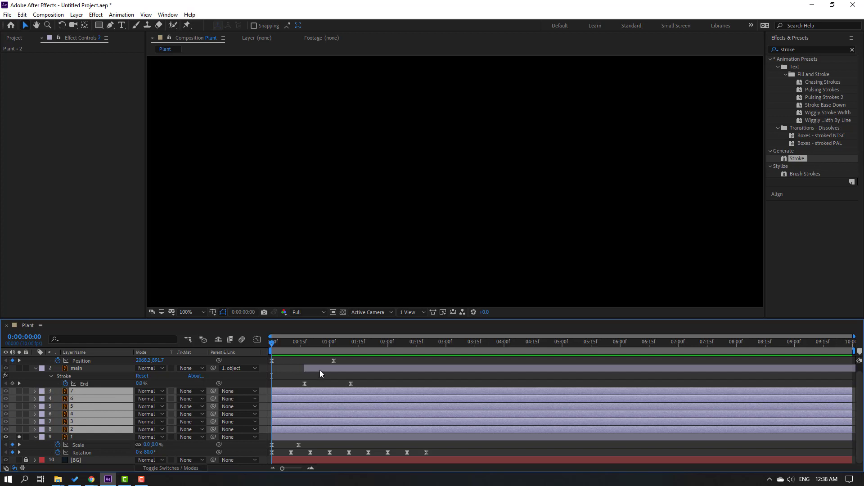
left_click(34, 437)
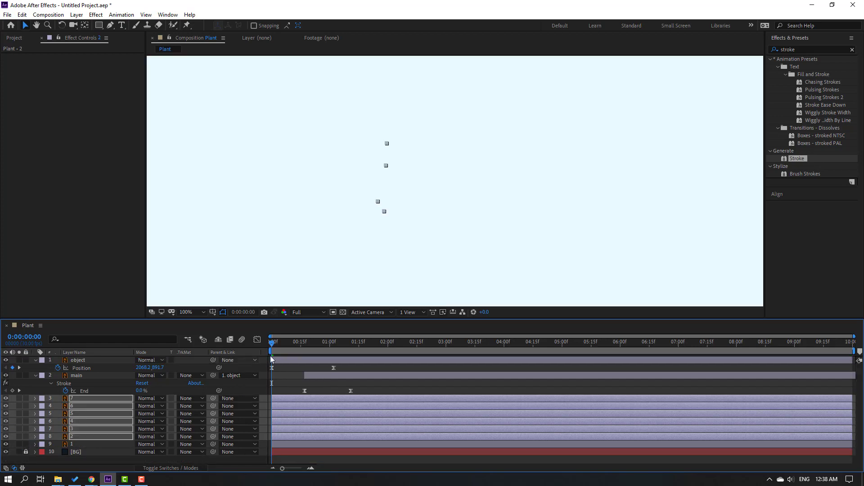
Move all seven leaf layers to start around 2:00, then pull leaf 1 back near 0:15
key("space")
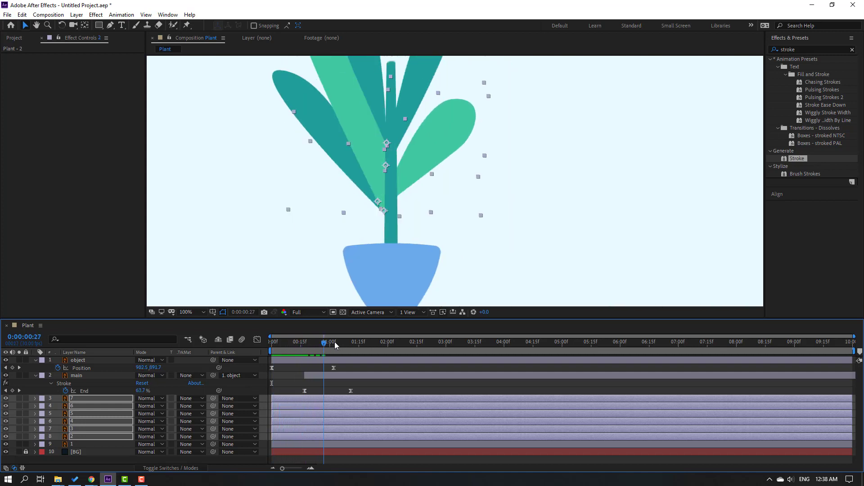
key("space")
left_click(72, 463)
left_click_drag(75, 447, 85, 400)
left_click_drag(293, 402, 399, 402)
left_click(129, 463)
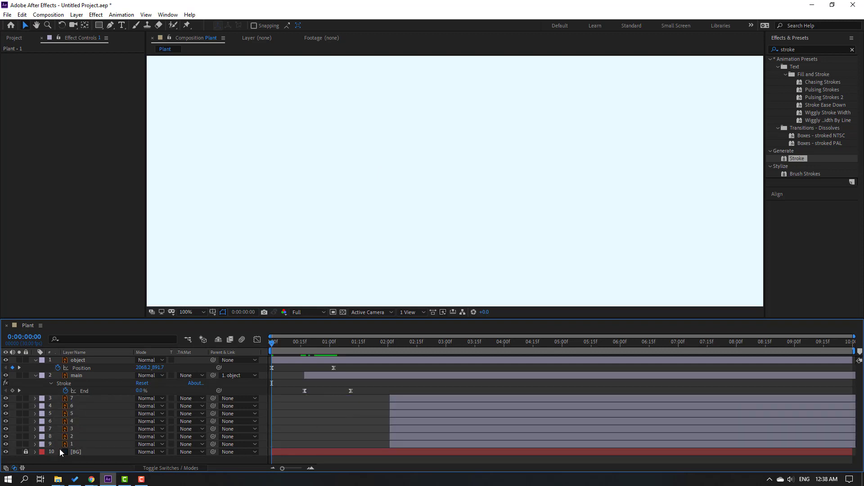
left_click(72, 445)
left_click_drag(400, 444, 316, 447)
Start leaf 1 at frame 26 and stagger leaves 2, 3 and 4 just after it
left_click_drag(287, 346, 323, 350)
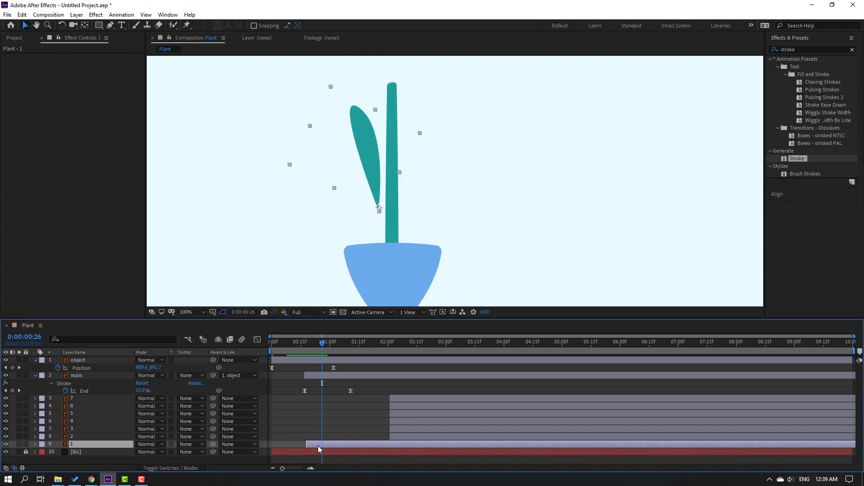
left_click_drag(318, 445, 328, 419)
left_click_drag(314, 349, 349, 344)
left_click_drag(406, 437, 353, 436)
left_click_drag(305, 344, 359, 346)
left_click_drag(350, 441, 345, 437)
left_click_drag(416, 431, 404, 399)
Play the growing-plant preview from frame 13 with the viewer set to Fit up to 100%
left_click(296, 342)
scroll(382, 220, "down", 2)
key("space")
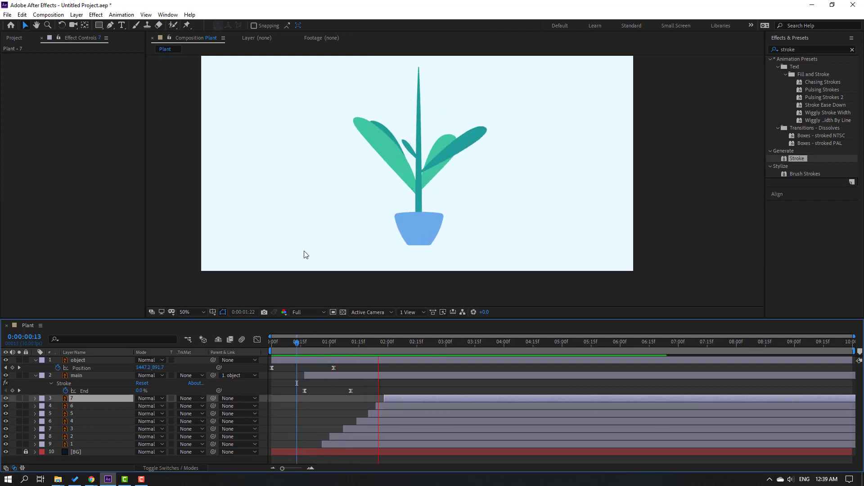
left_click(185, 312)
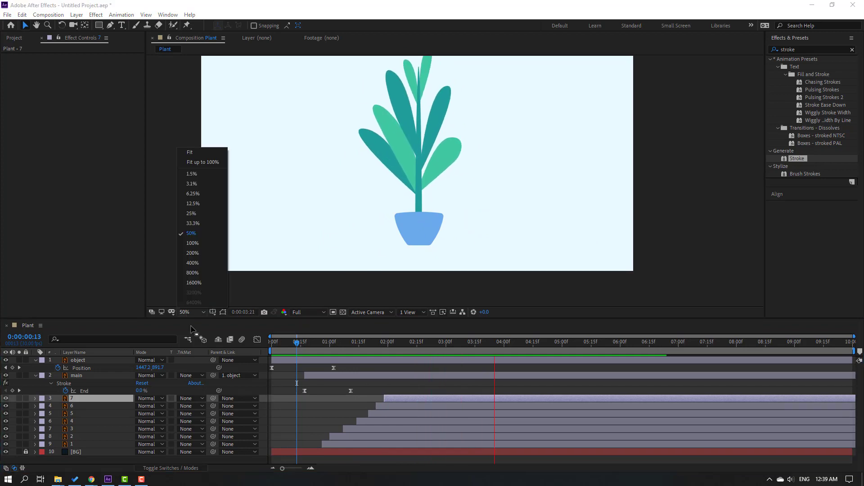
left_click(198, 163)
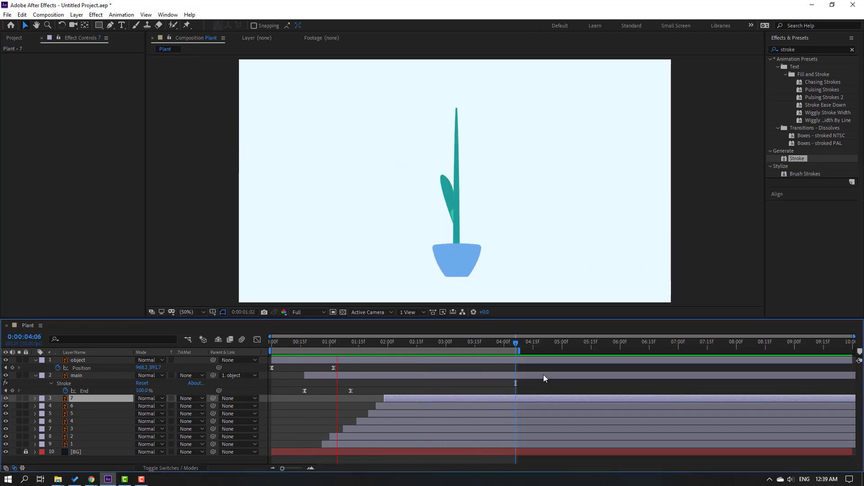